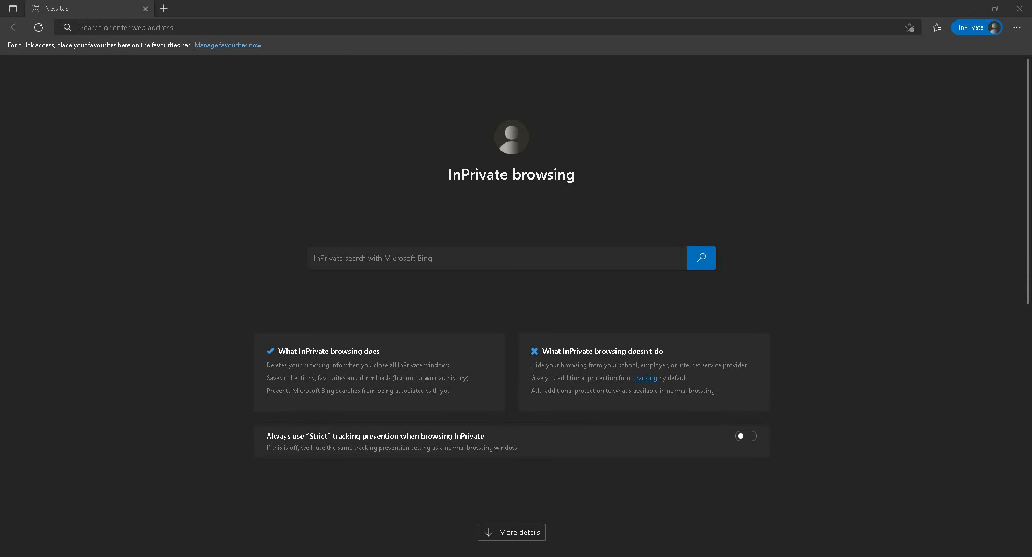
Step: Launch the XAMPP Control Panel and start its Apache and MySQL modules
key("super")
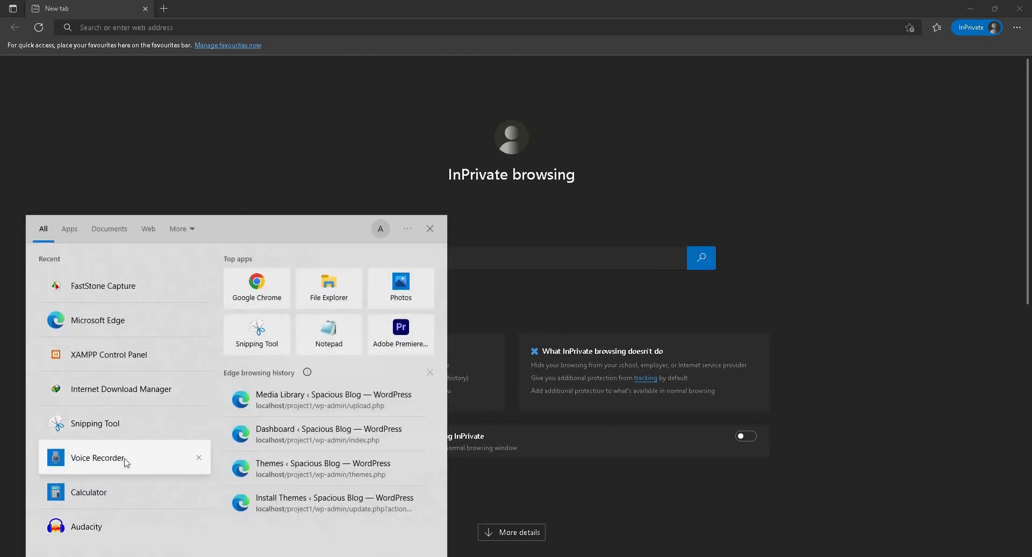
type("xa")
left_click(124, 279)
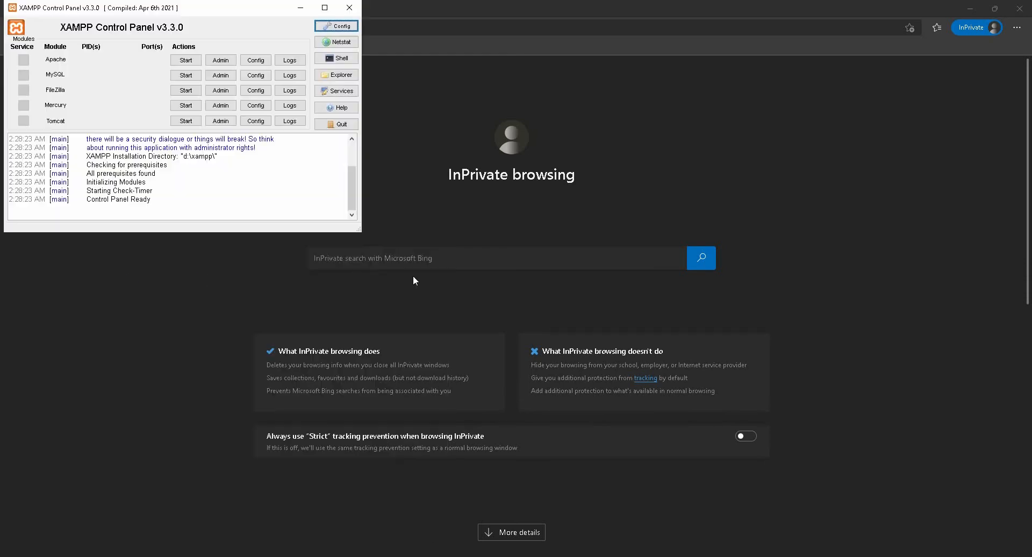
left_click_drag(222, 14, 432, 99)
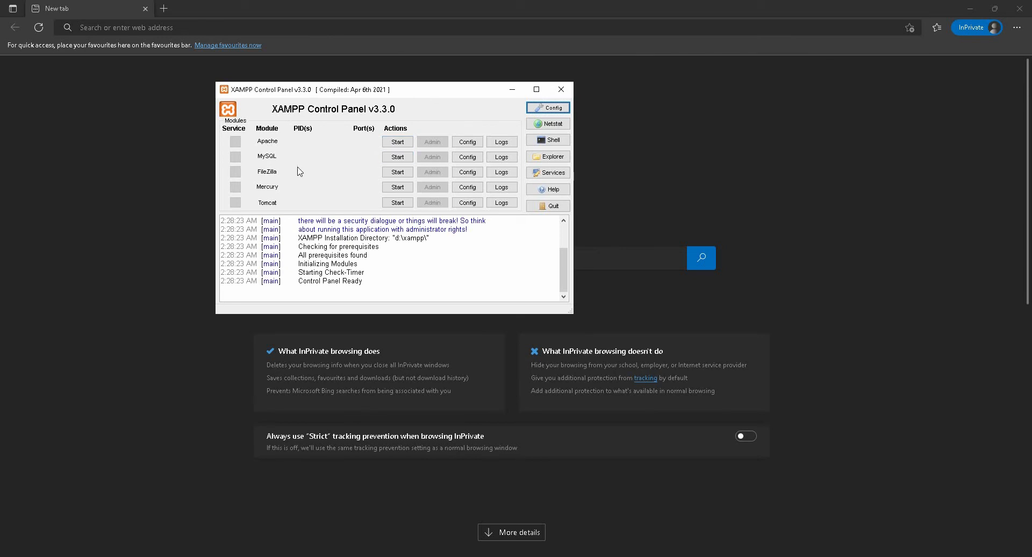
left_click(399, 142)
left_click(401, 157)
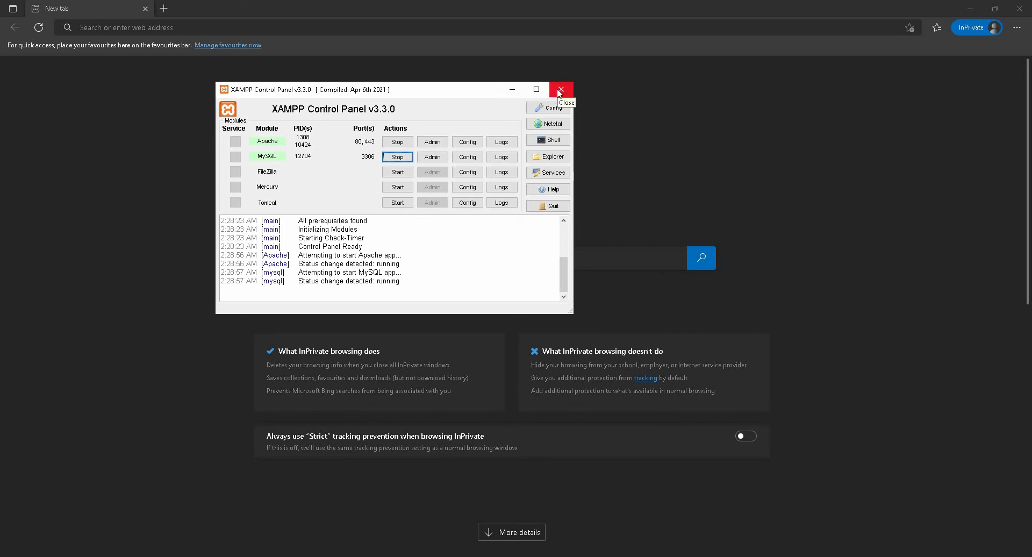
Step: Switch to the Theme folder in File Explorer and check the WordPress archive stored there
mouse_move(291, 556)
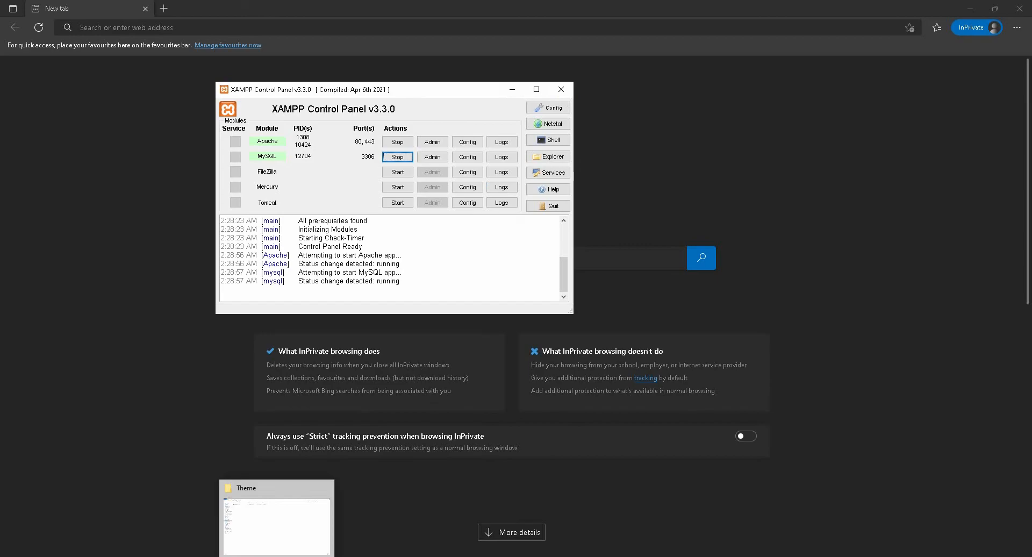
left_click(291, 521)
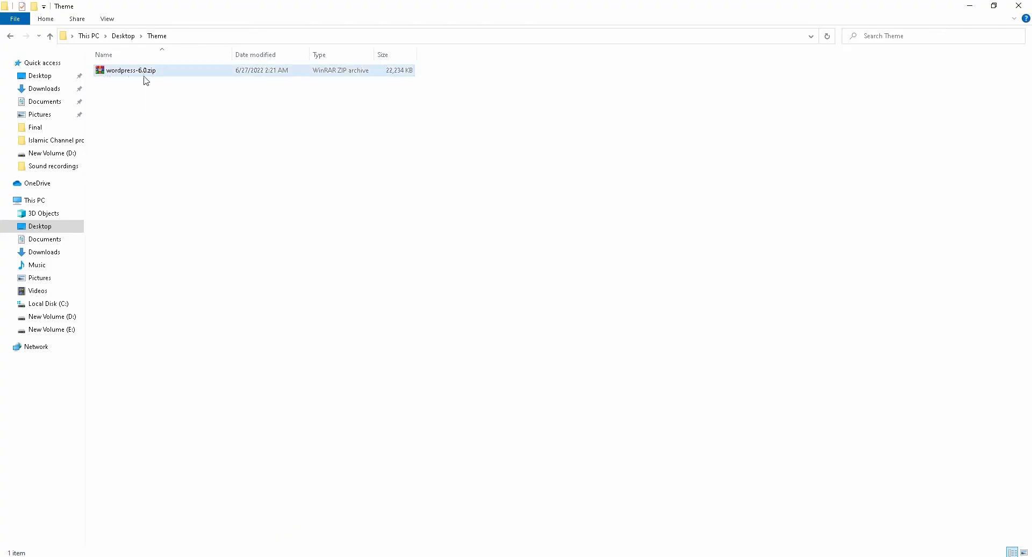
right_click(208, 101)
left_click(240, 144)
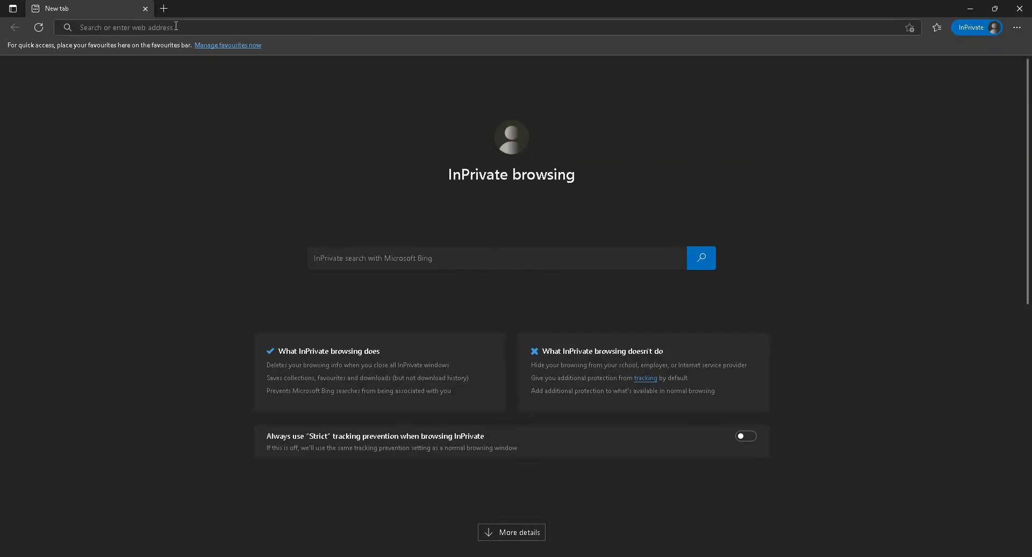
Step: Switch to the InPrivate Microsoft Edge window and go to wordpress.org
left_click(175, 26)
type("wordpr")
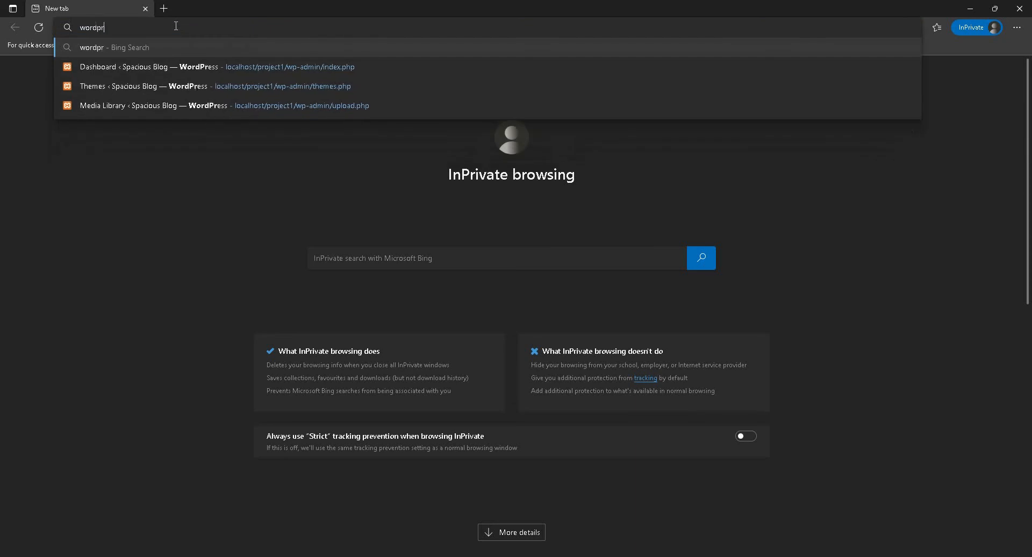
type("ess.")
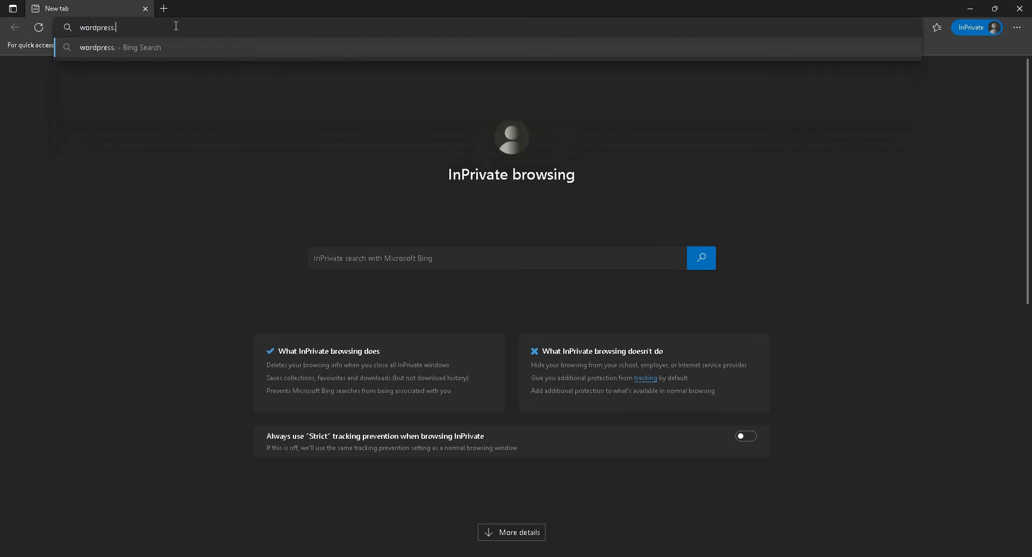
type("org")
key("Return")
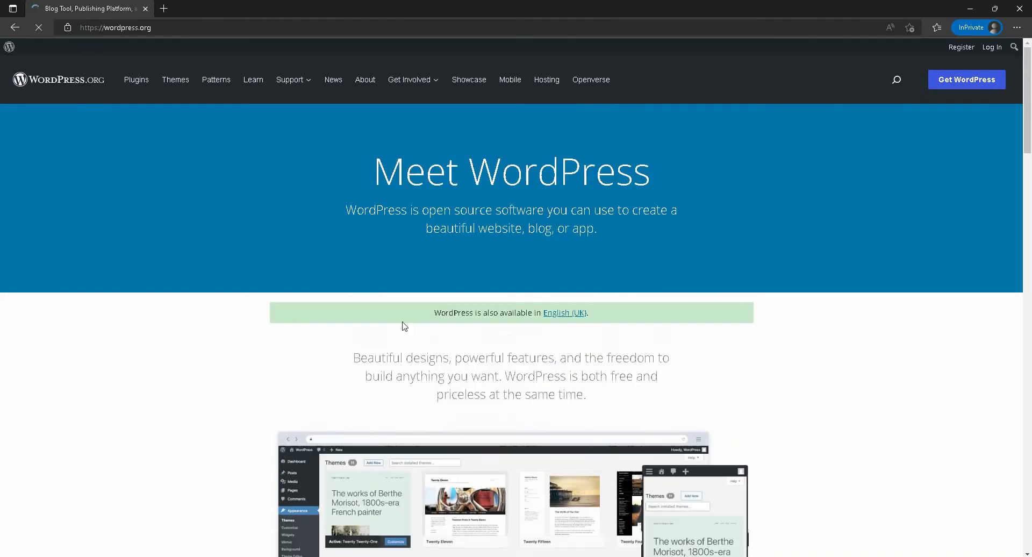
Step: View the WordPress 6.0 download option on the Get WordPress page, and replace that tab with a blank one
scroll(404, 329, "down", 6)
scroll(435, 345, "up", 6)
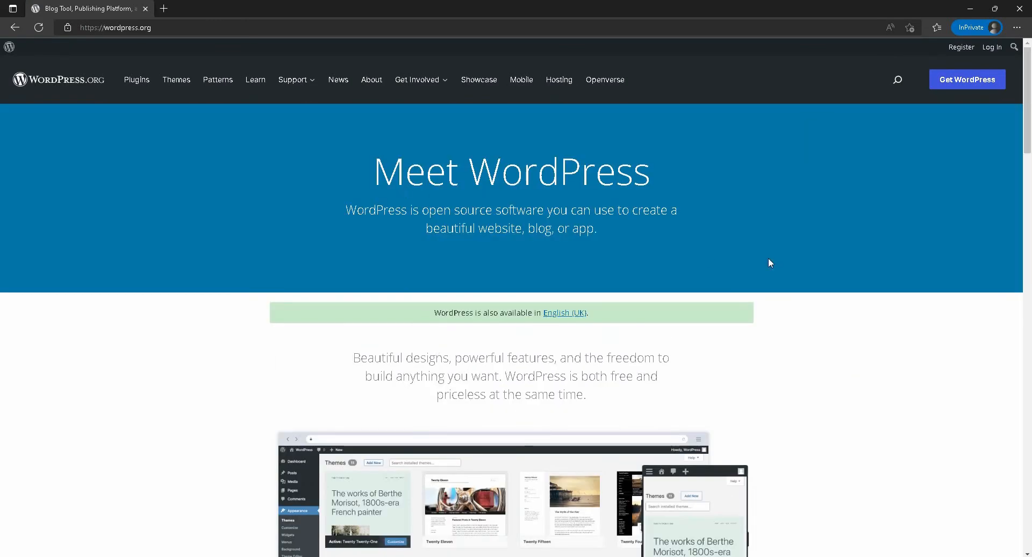
left_click(963, 82)
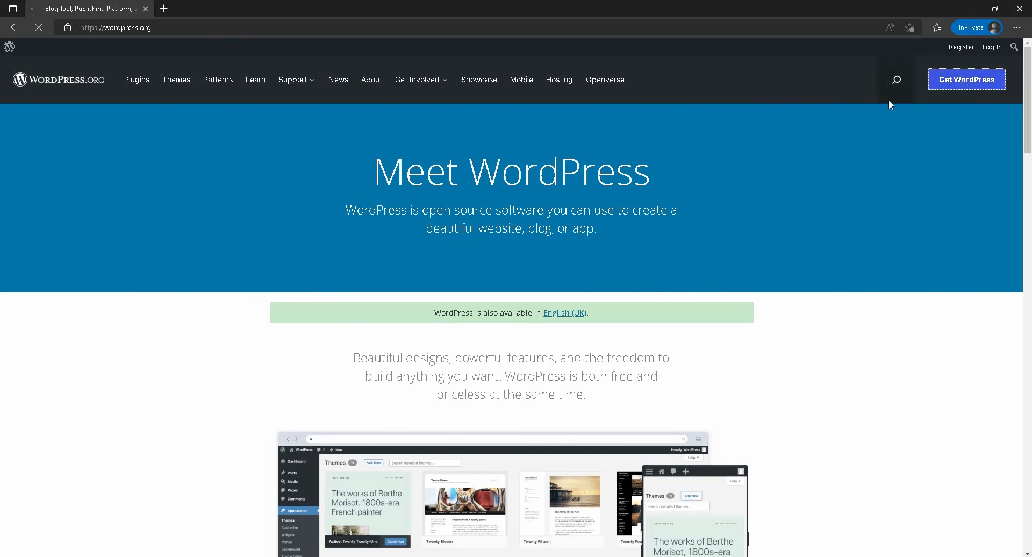
scroll(467, 257, "down", 10)
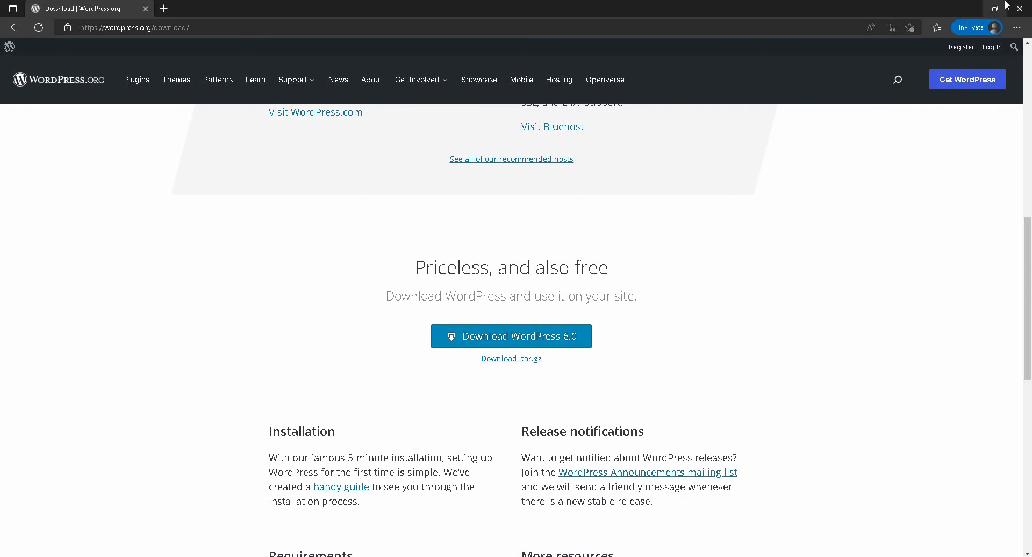
left_click(163, 9)
left_click(145, 9)
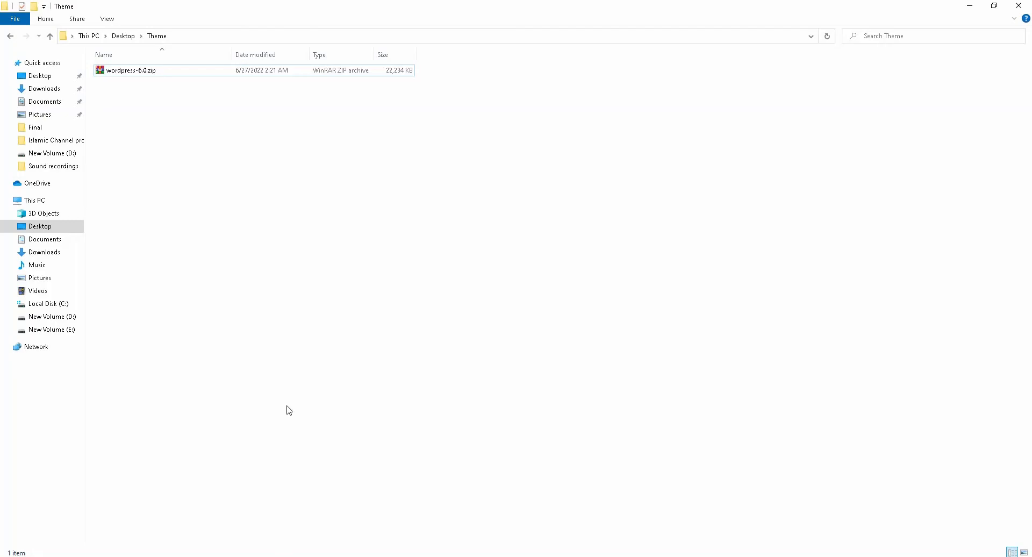
Step: Switch to File Explorer and extract wordpress-6.0.zip in the Theme folder into its own wordpress-6.0 folder
left_click(116, 74)
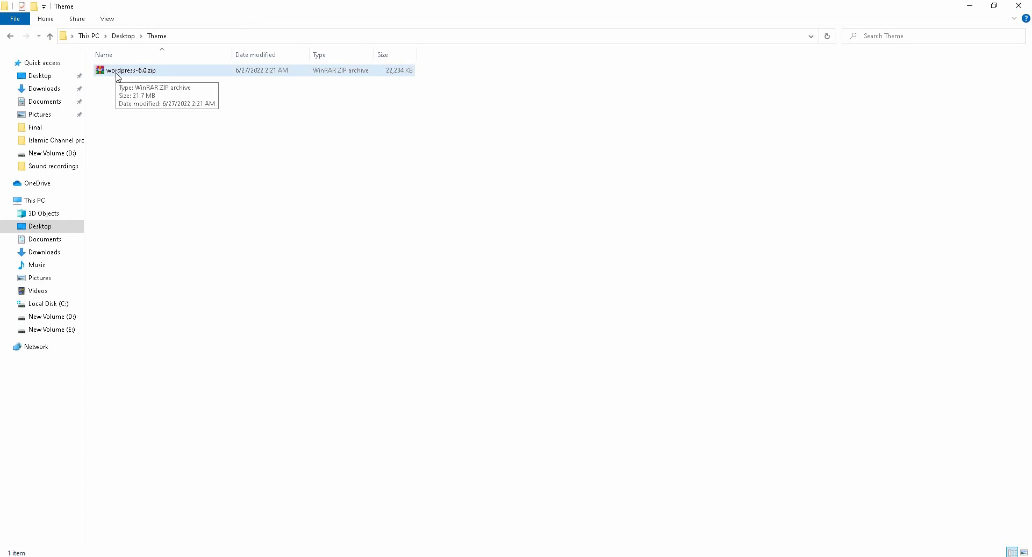
left_click(134, 84)
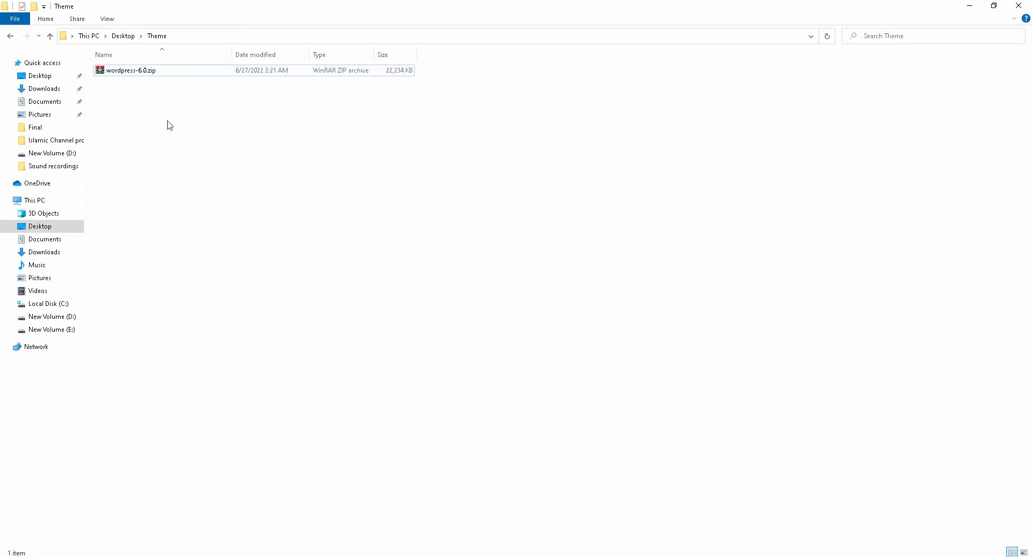
left_click(133, 76)
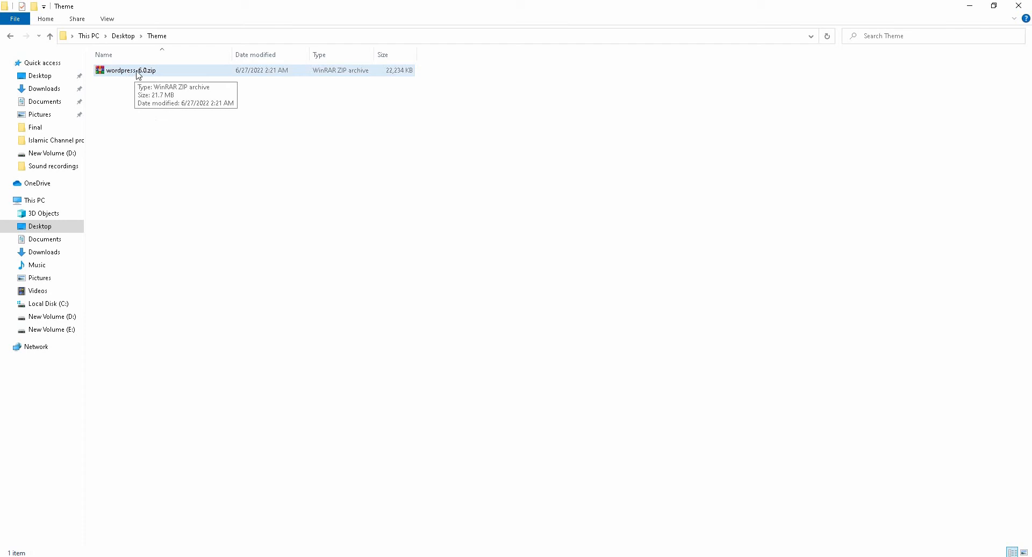
left_click(272, 127)
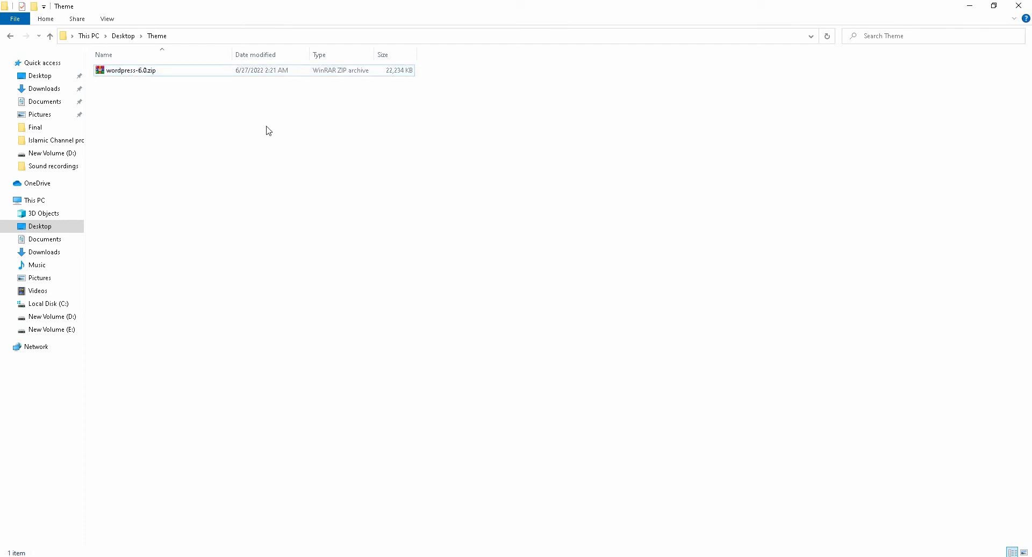
right_click(127, 71)
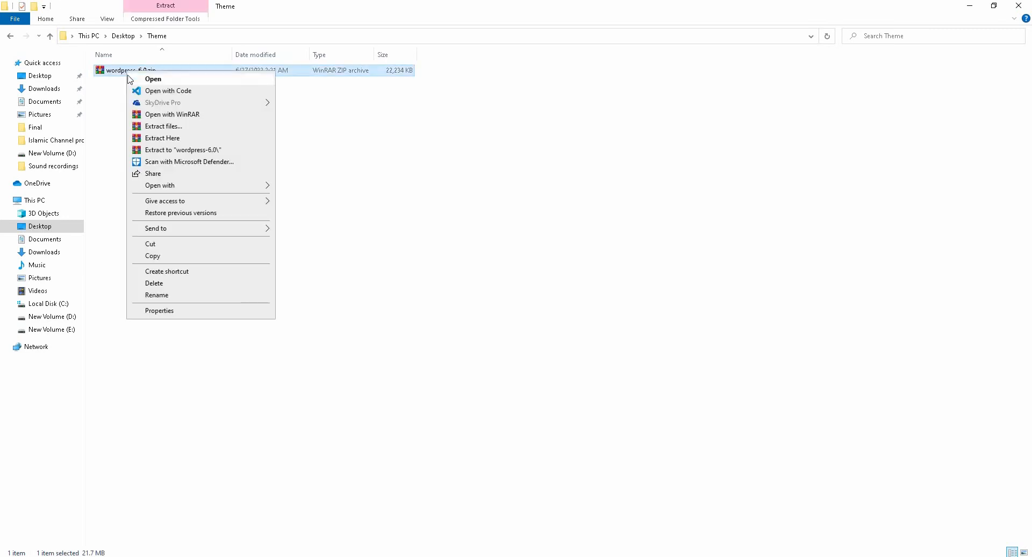
left_click(312, 141)
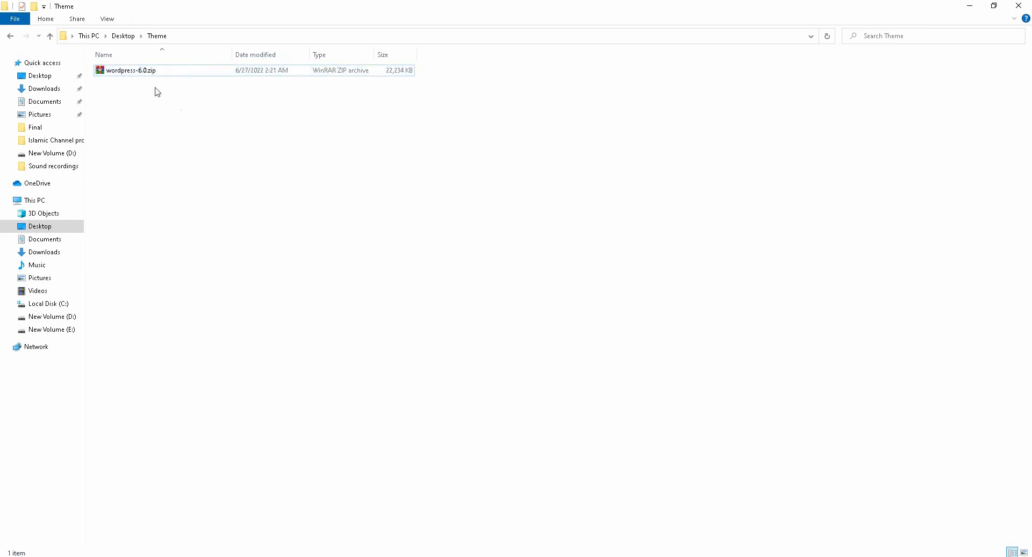
right_click(129, 67)
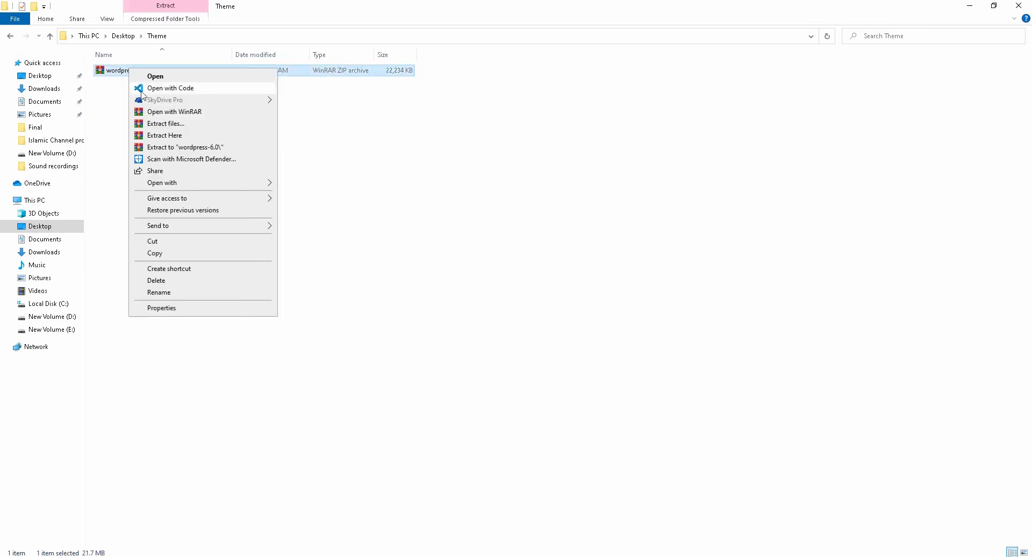
left_click(170, 147)
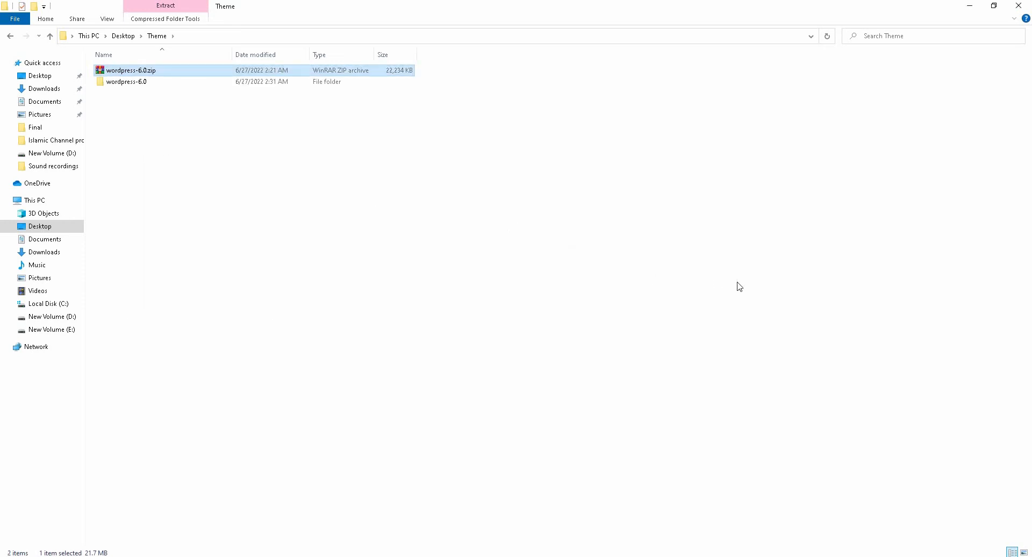
left_click(233, 180)
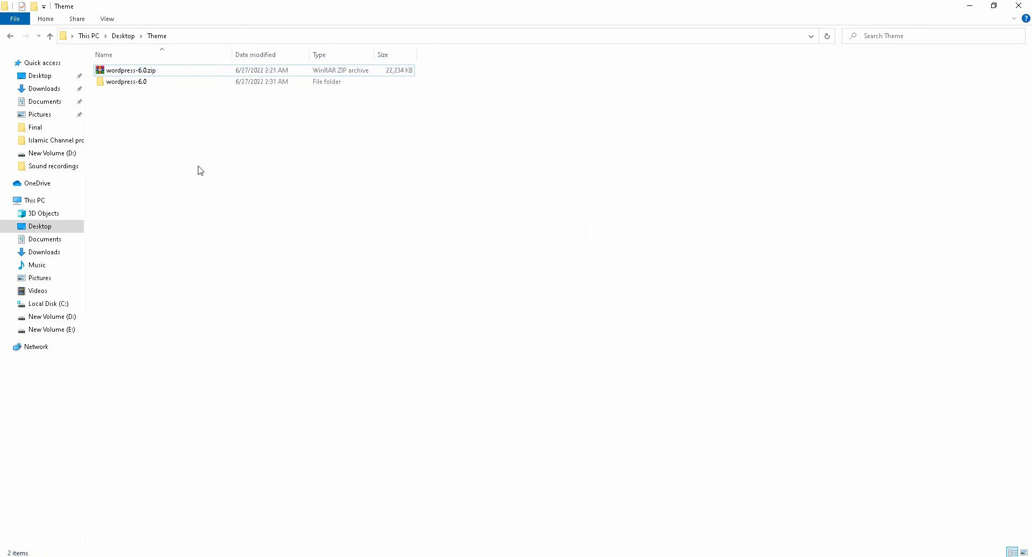
Step: Open the wordpress folder inside the extracted wordpress-6.0 folder
left_click(131, 73)
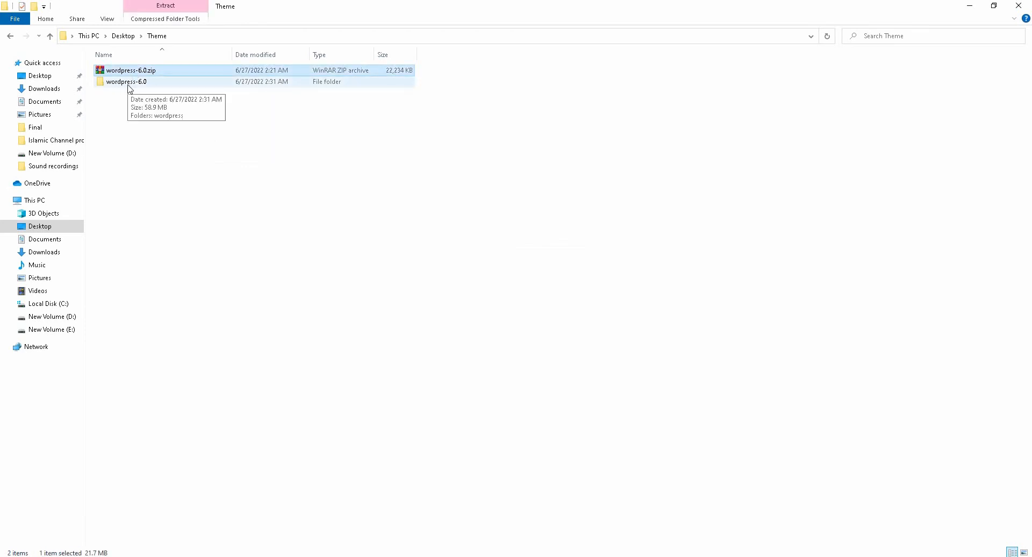
double_click(130, 82)
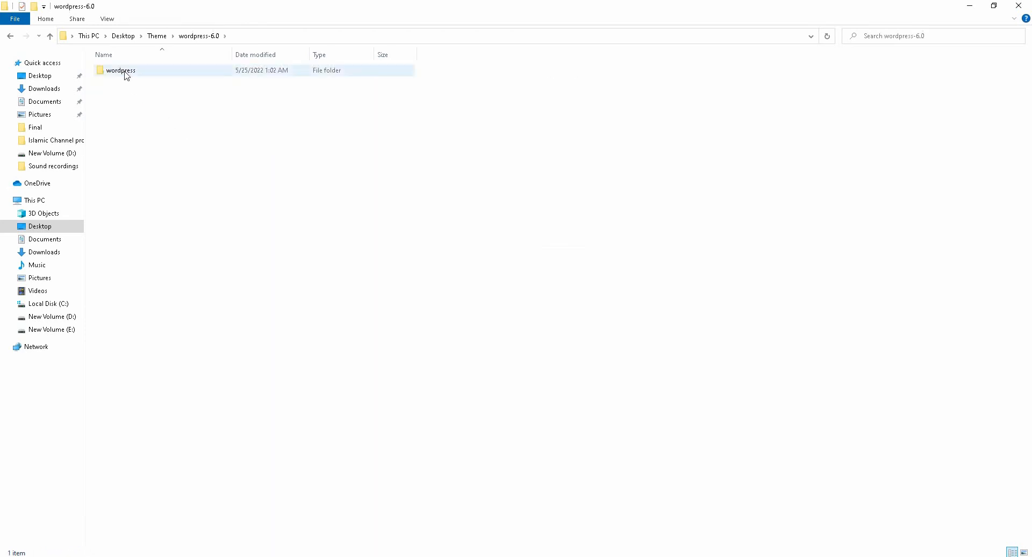
left_click(10, 37)
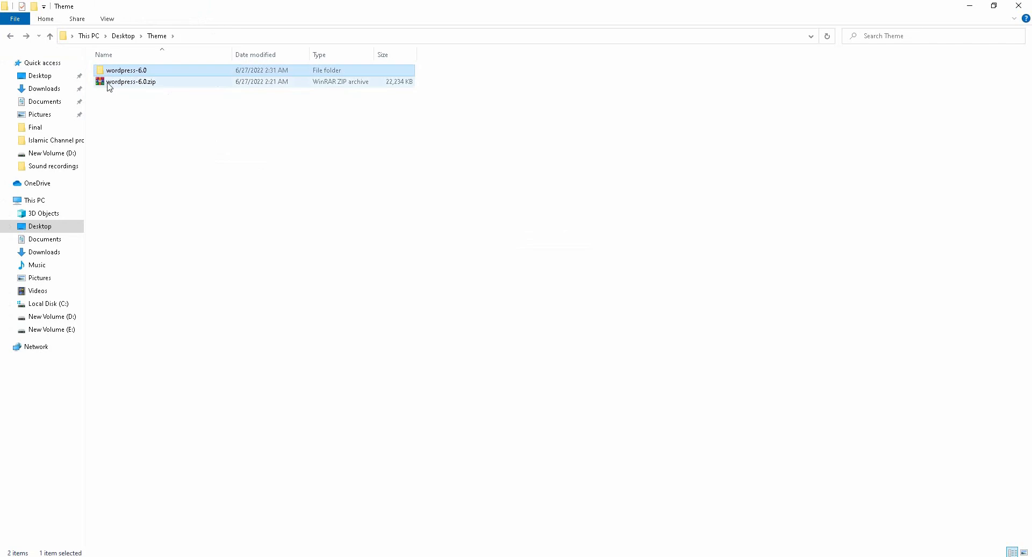
double_click(120, 73)
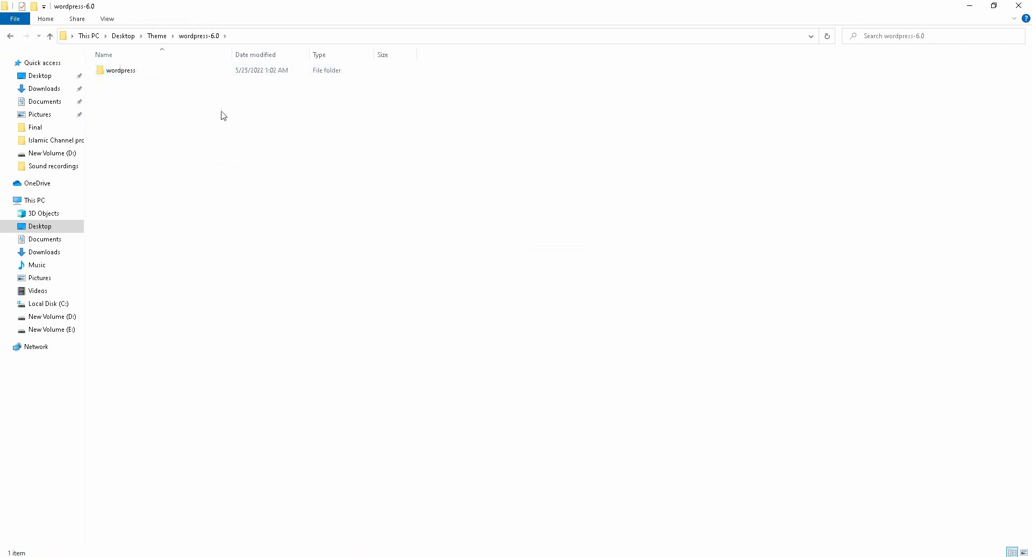
double_click(129, 71)
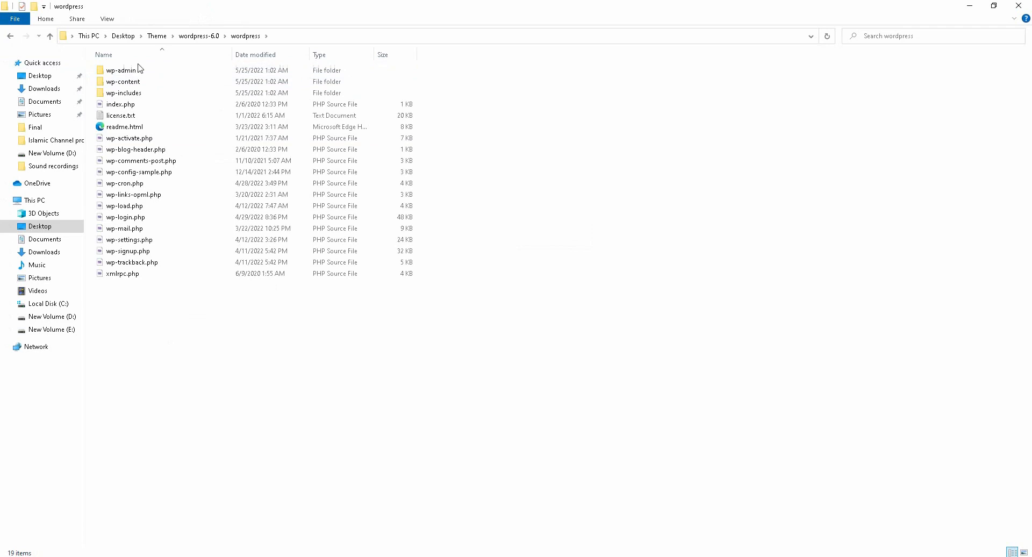
Step: Copy all the files and folders inside the extracted wordpress folder
left_click_drag(131, 332, 148, 62)
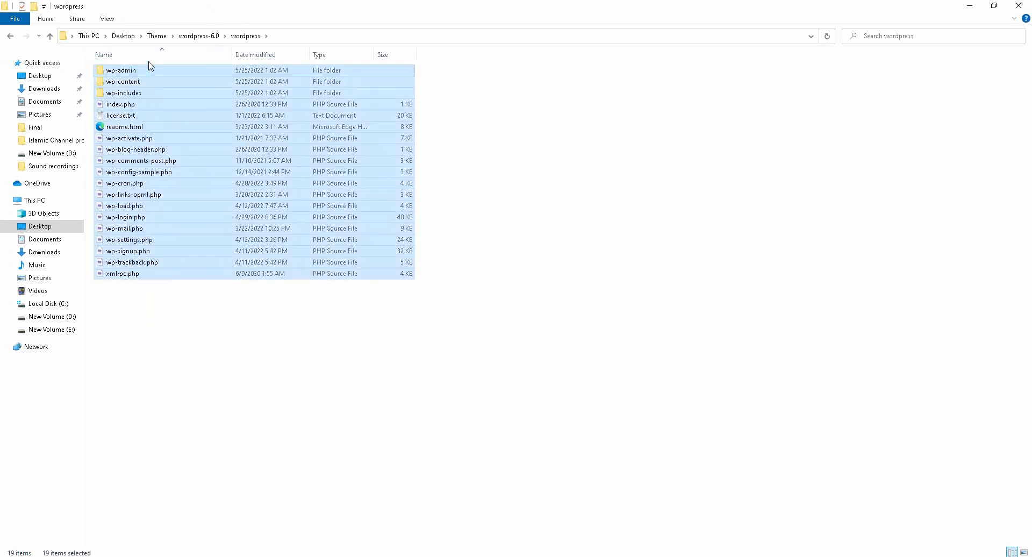
left_click_drag(147, 335, 149, 79)
right_click(149, 79)
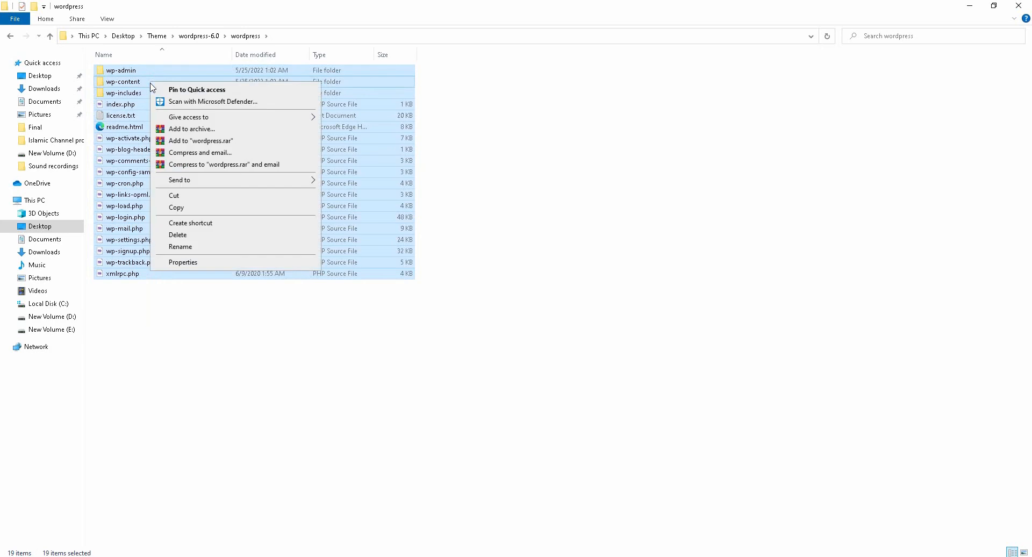
left_click(178, 207)
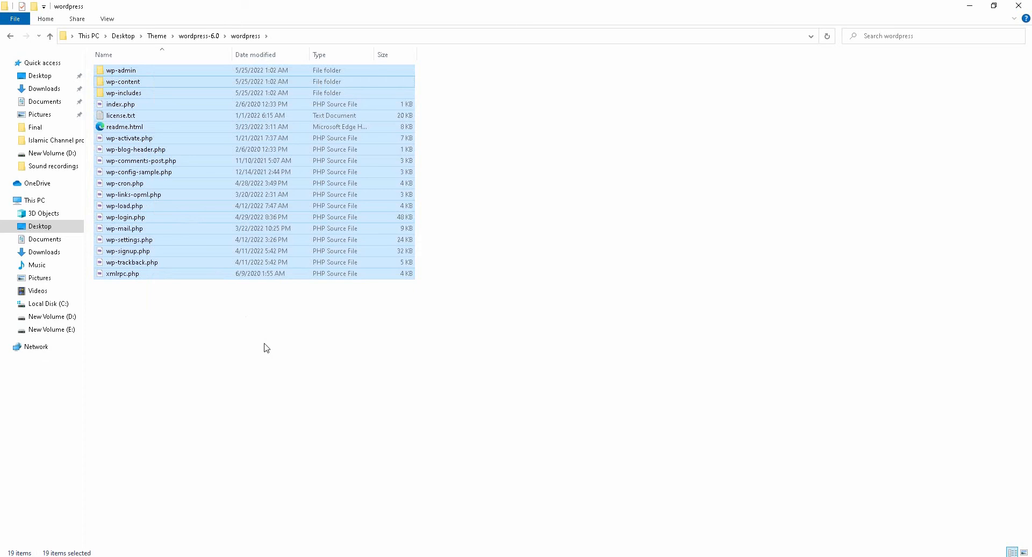
Step: Go to the htdocs folder inside the xampp folder on New Volume (D:)
left_click(60, 320)
double_click(118, 172)
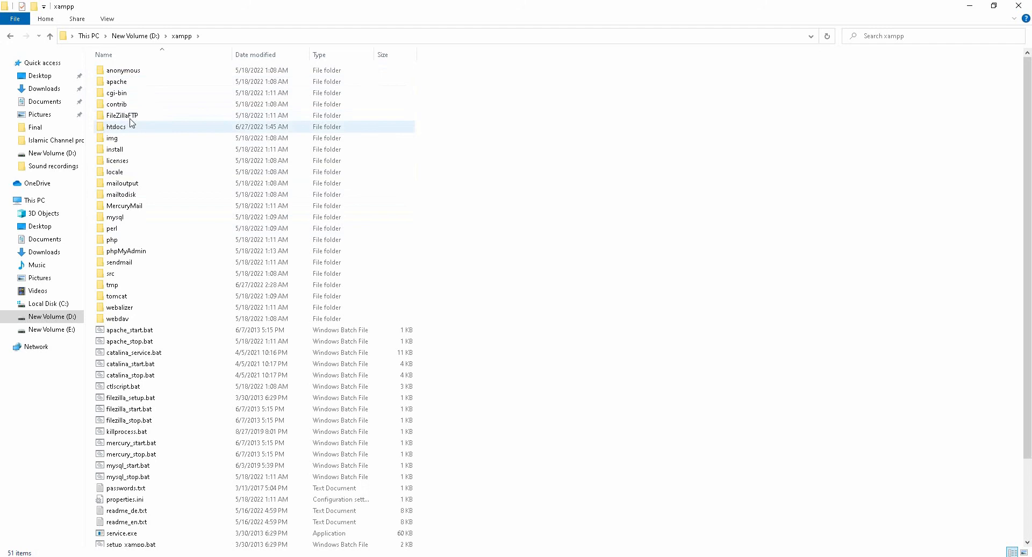
double_click(116, 127)
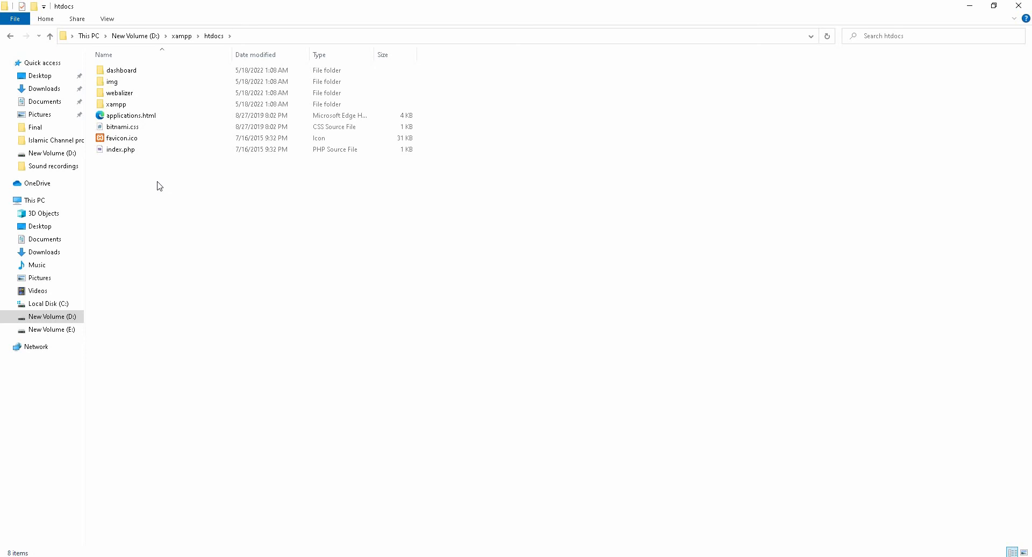
Step: Create a new folder named demo1 inside htdocs and refresh the folder view
right_click(123, 174)
mouse_move(168, 303)
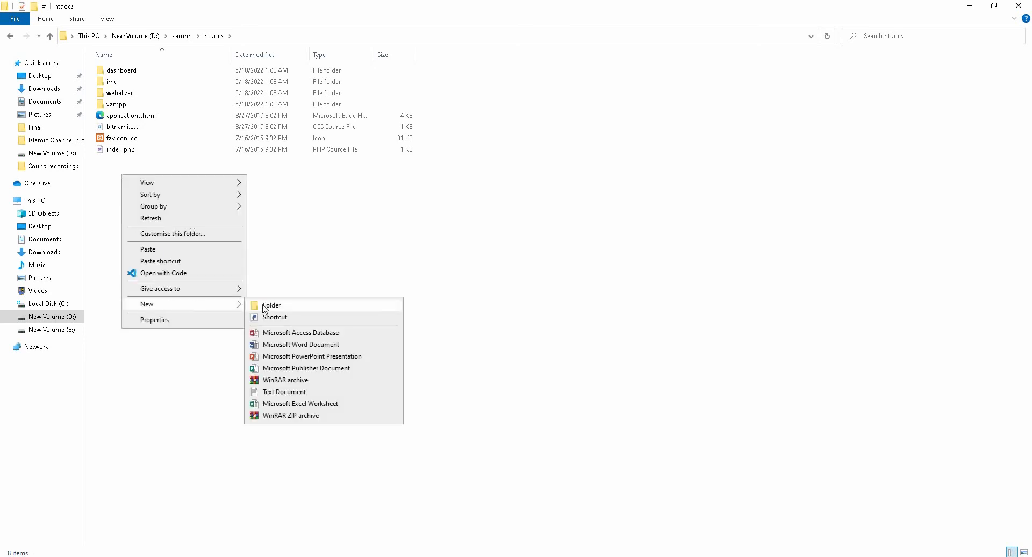
left_click(264, 306)
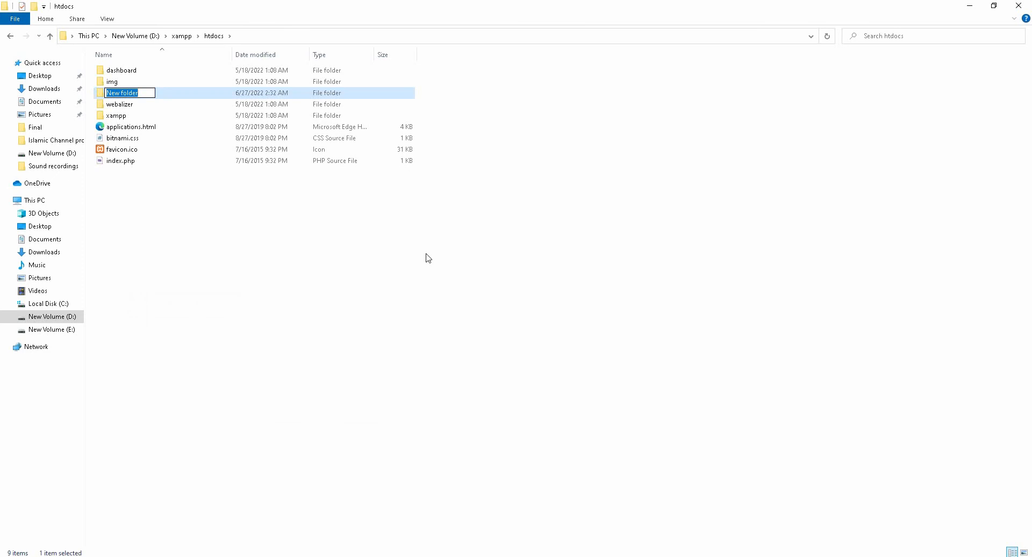
key("BackSpace")
type("demo1")
left_click(207, 239)
right_click(166, 219)
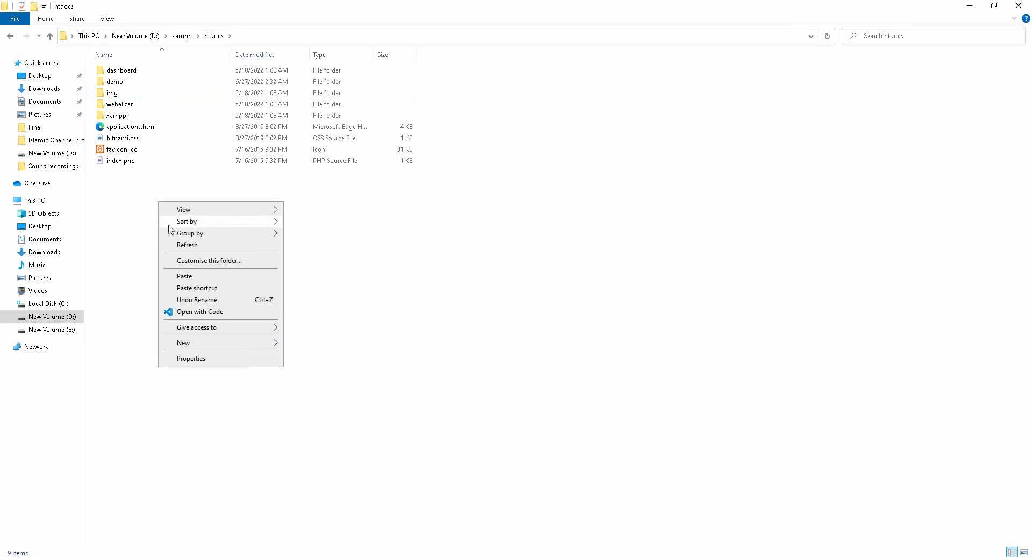
left_click(180, 246)
Step: Paste the copied WordPress files and folders into the demo1 folder
double_click(123, 83)
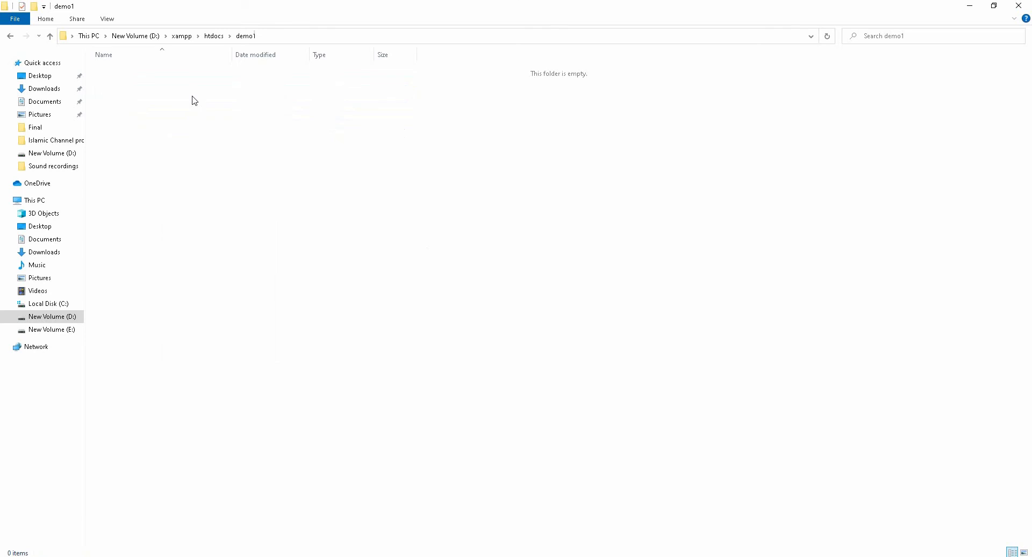
right_click(192, 75)
left_click(220, 151)
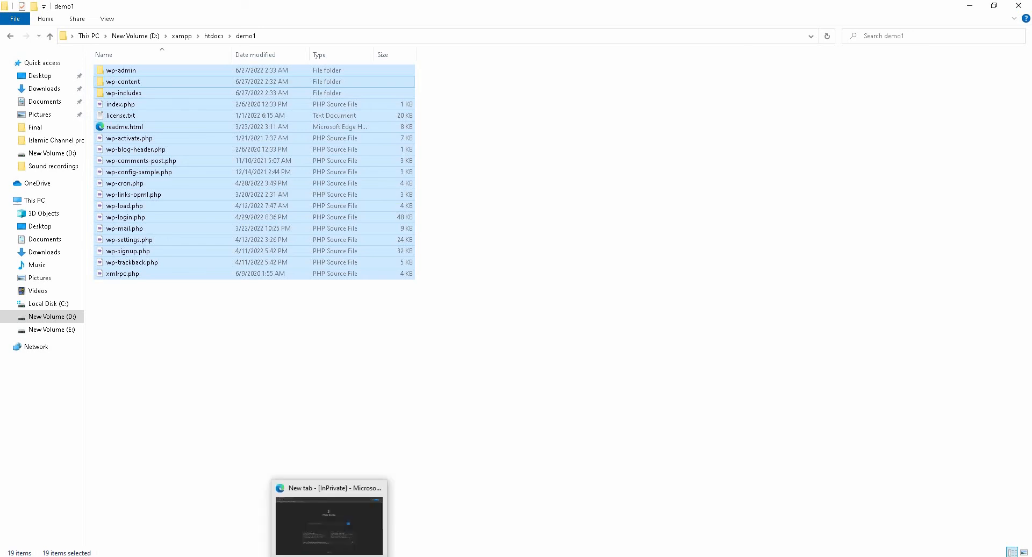
Step: Switch to the Microsoft Edge InPrivate window and load localhost/phpmyadmin
left_click(329, 556)
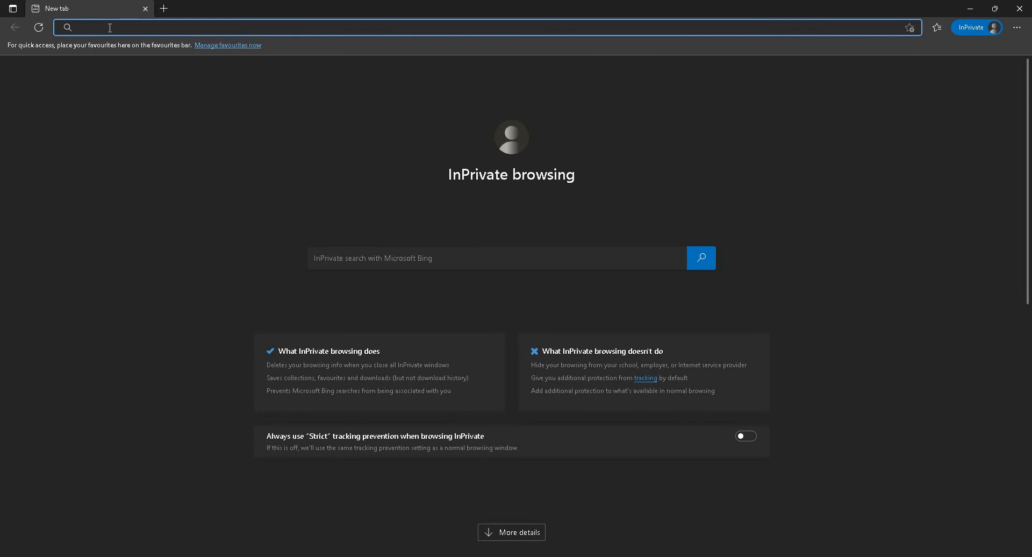
type("local")
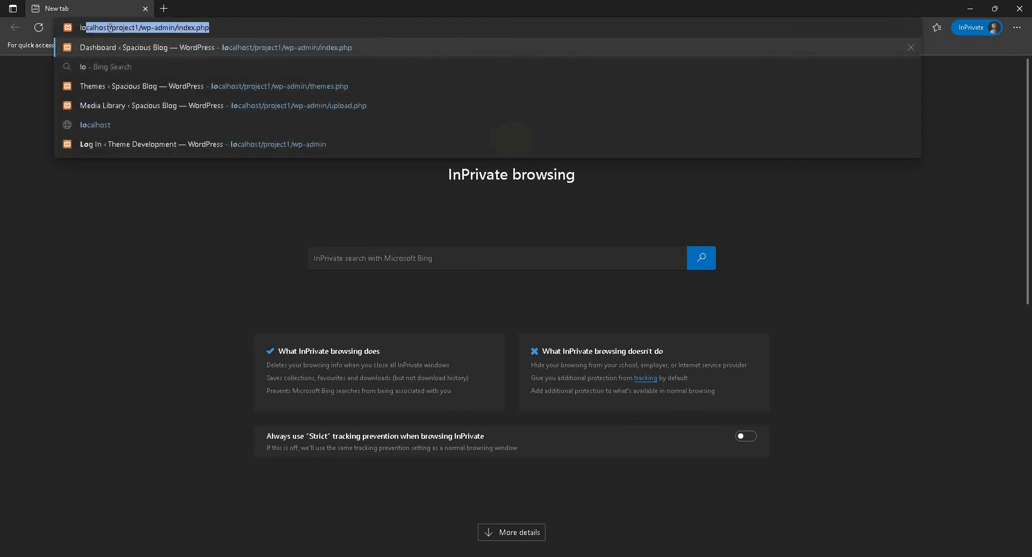
type("hos")
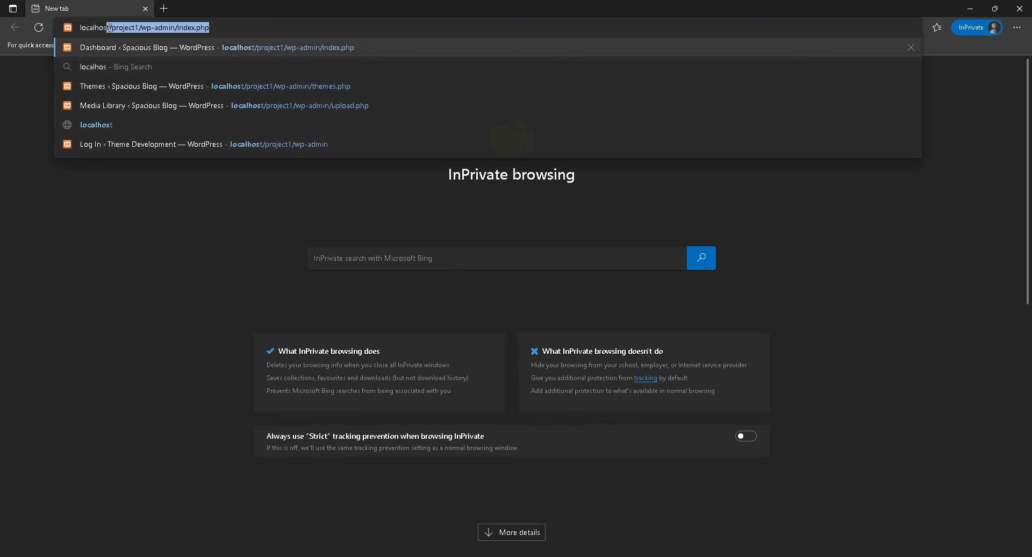
type("t/")
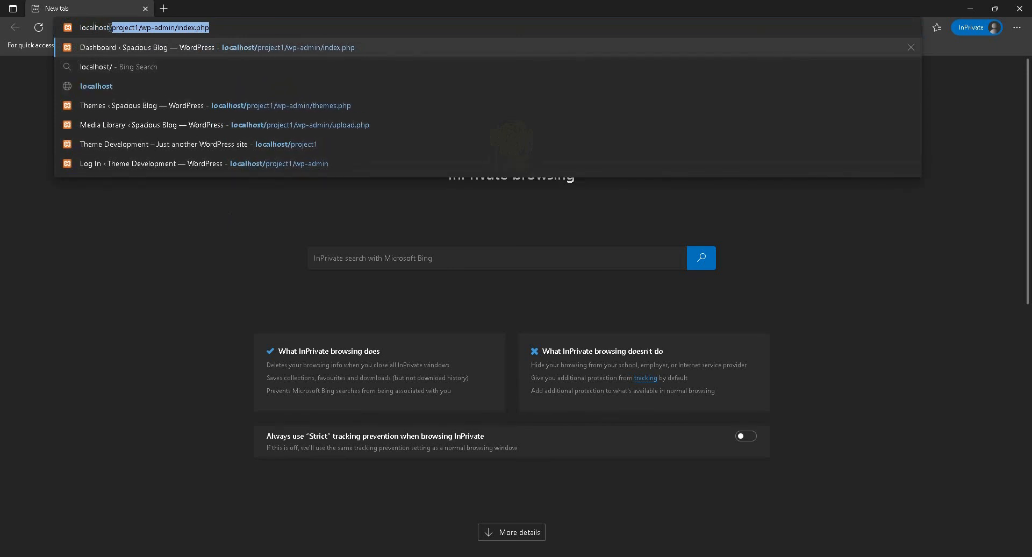
key("BackSpace")
key("BackSpace")
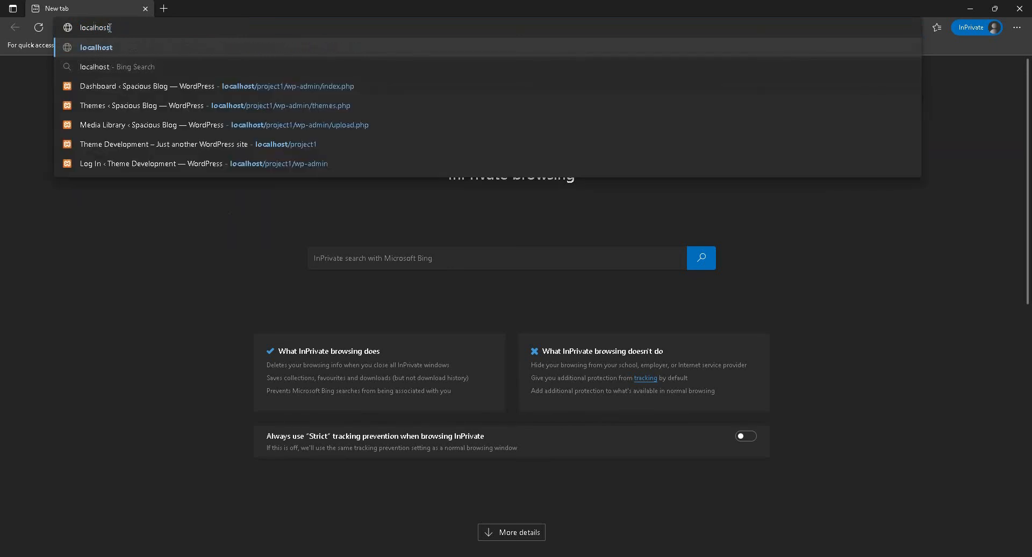
type("/php")
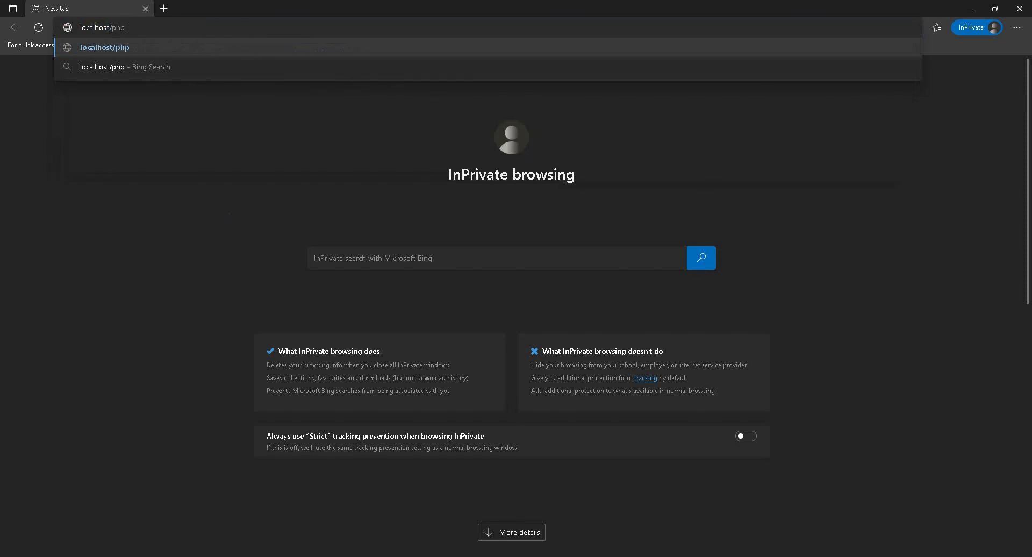
type("myadmin")
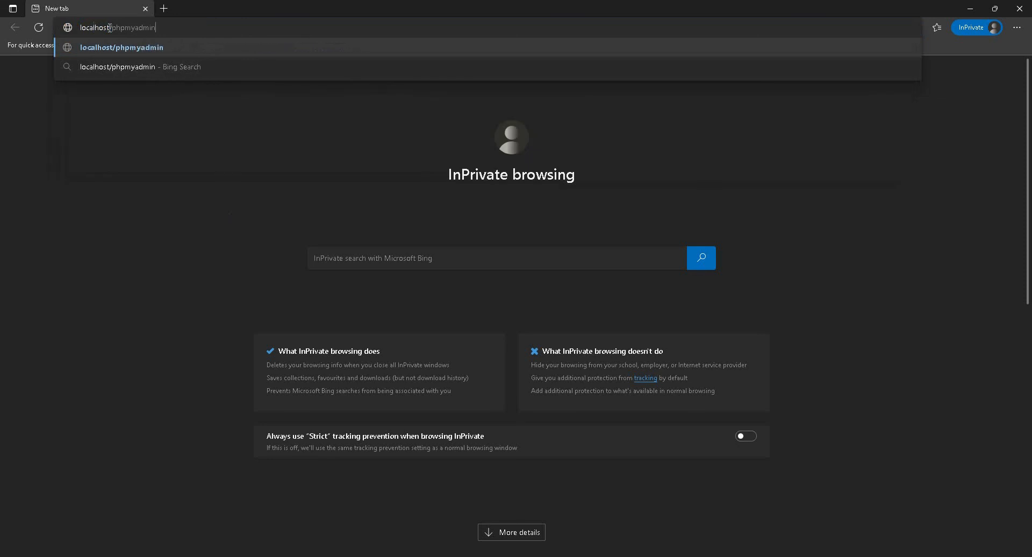
key("Return")
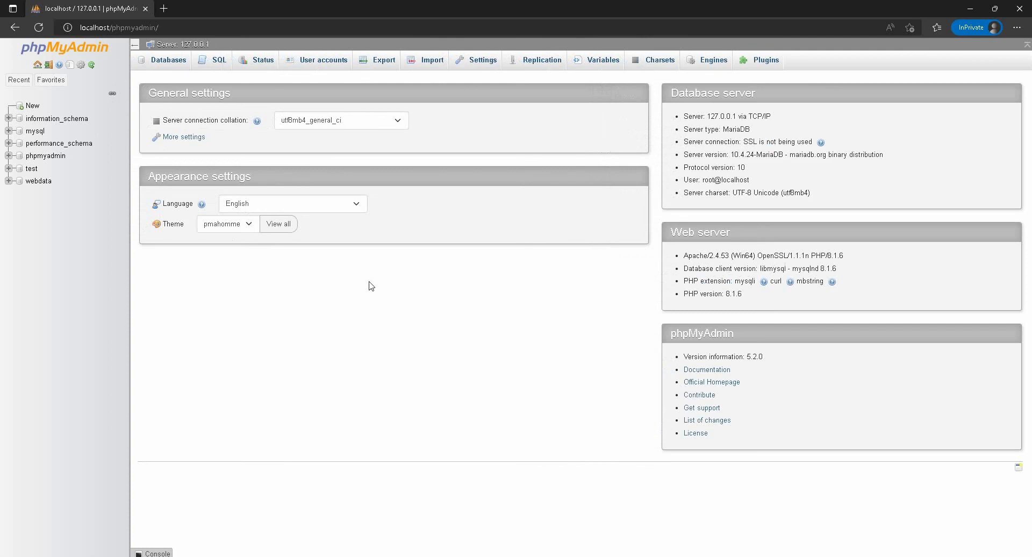
Step: Create a new database named demo1 with the utf8mb4_general_ci collation
left_click(37, 107)
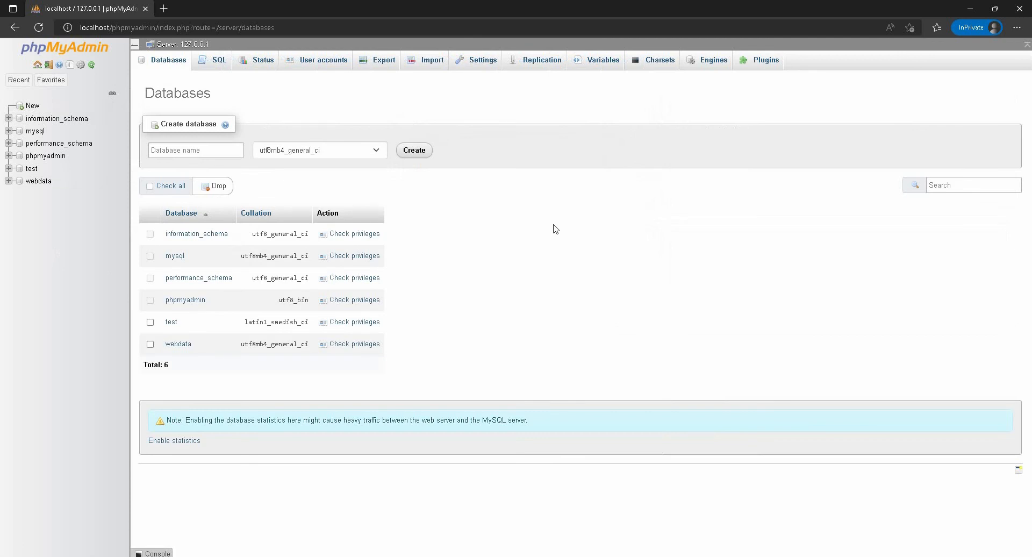
left_click(196, 150)
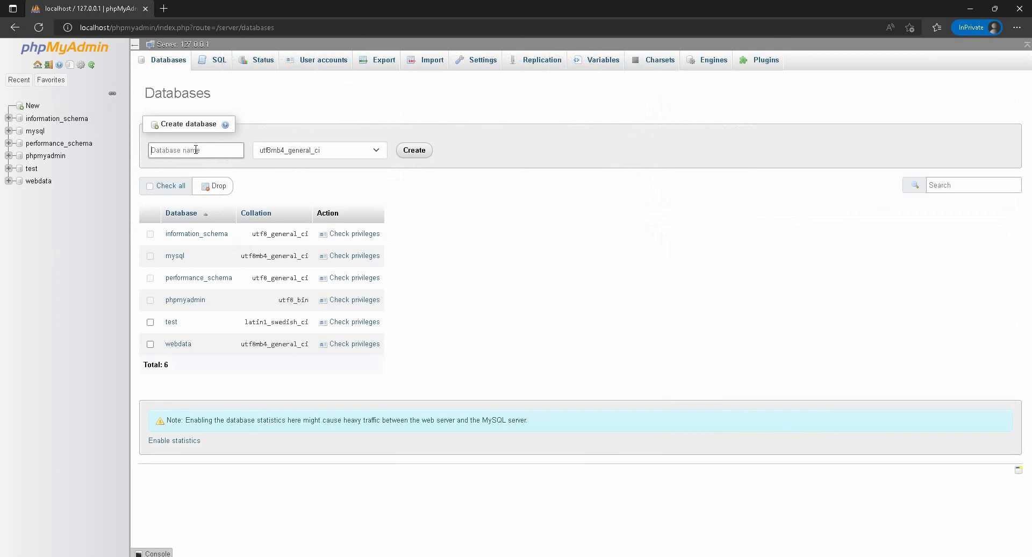
type("demo1")
left_click(487, 241)
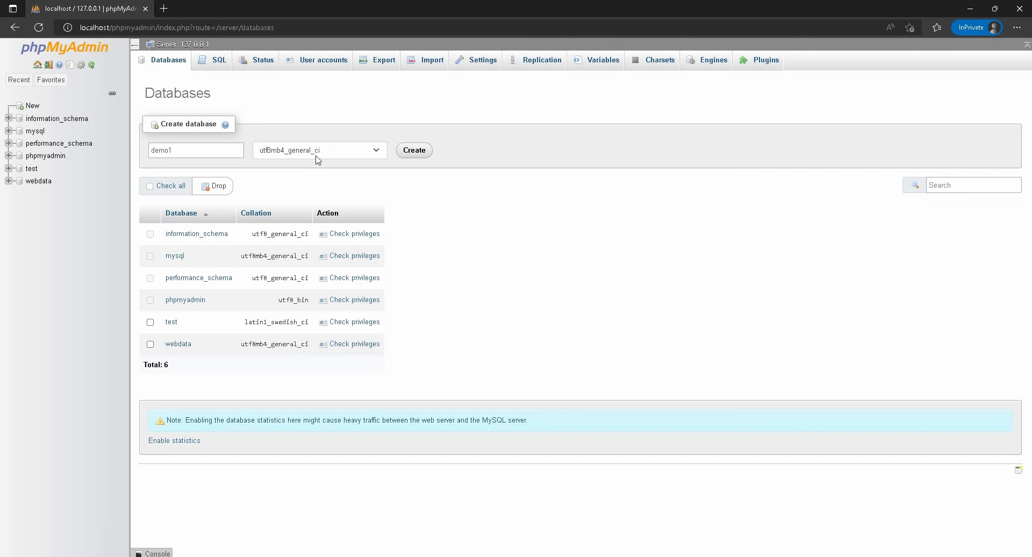
left_click(419, 154)
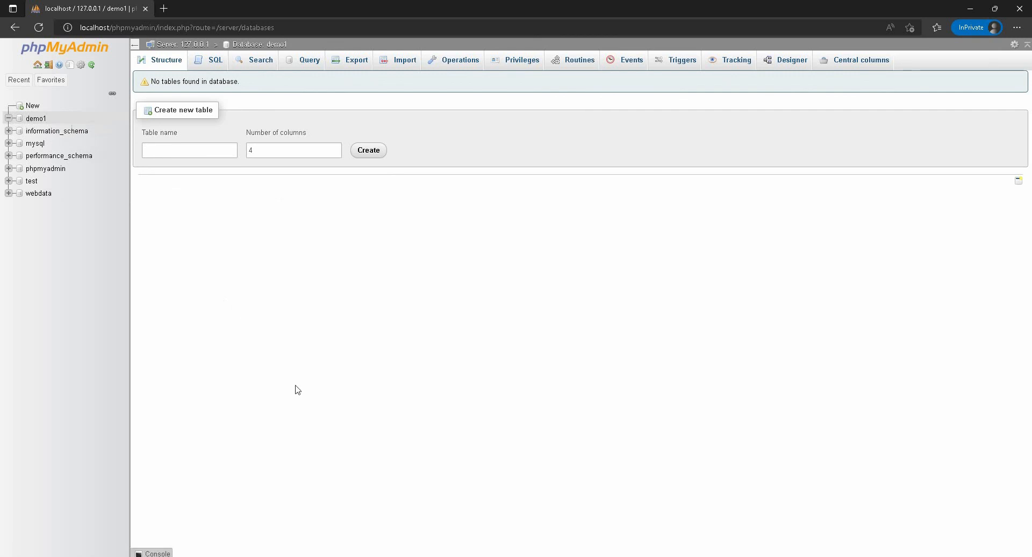
Step: Load localhost/demo1 in a new browser tab, keeping the phpMyAdmin page open
left_click(163, 8)
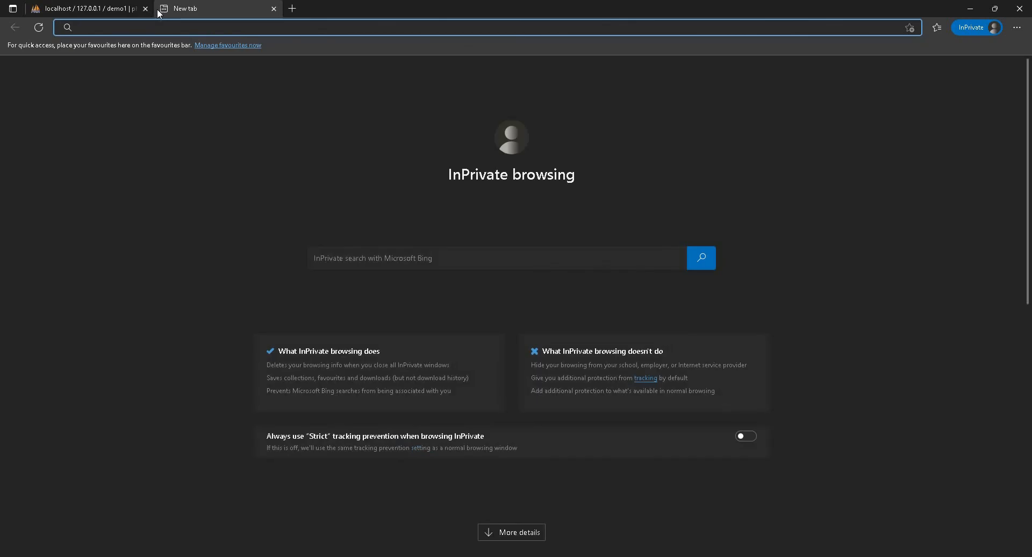
left_click(134, 6)
left_click(227, 2)
left_click(111, 4)
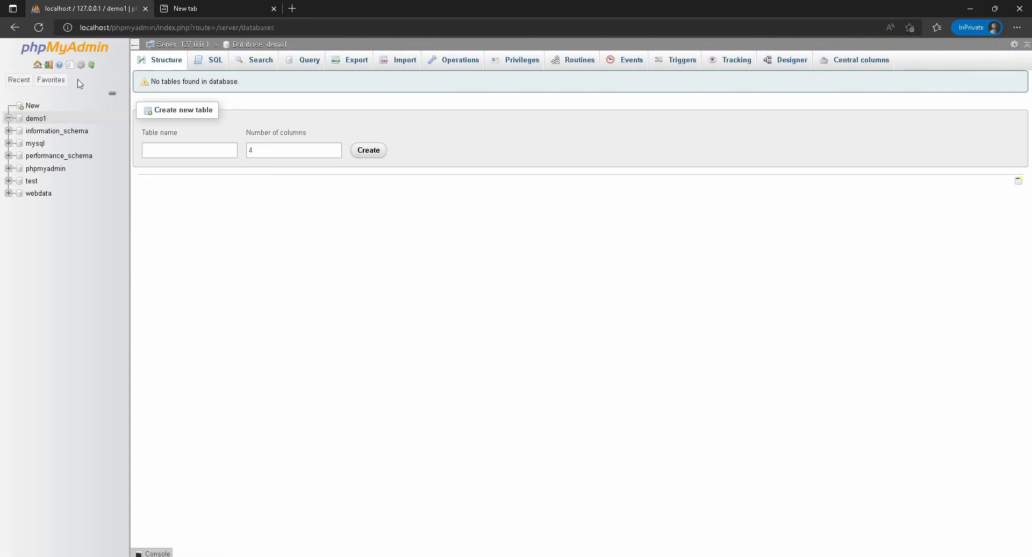
left_click(208, 7)
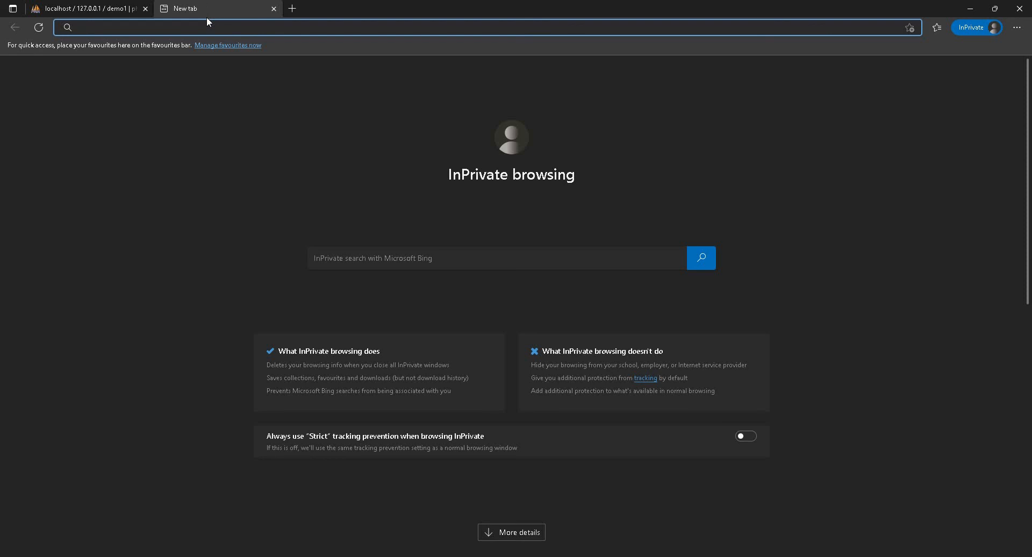
type("loc")
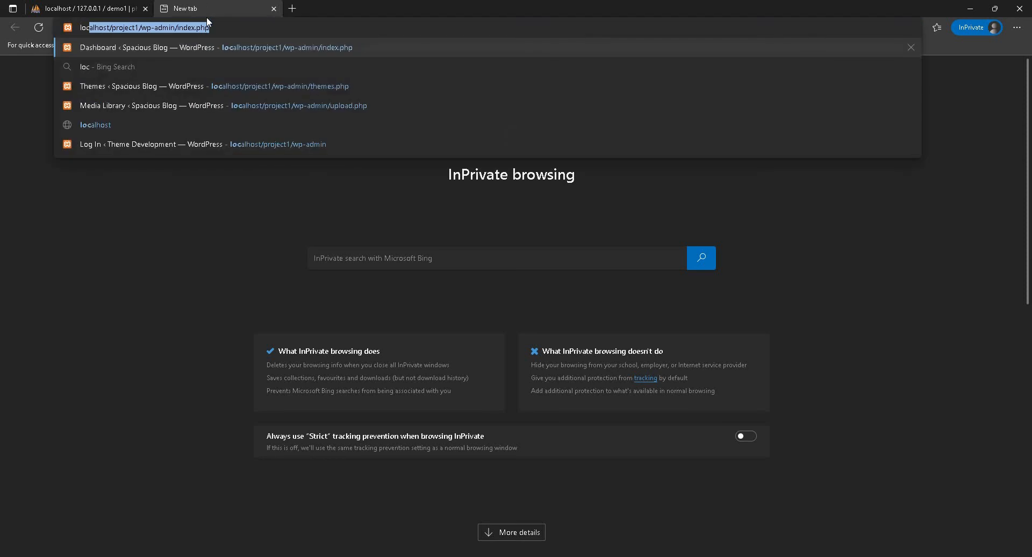
type("alhost/")
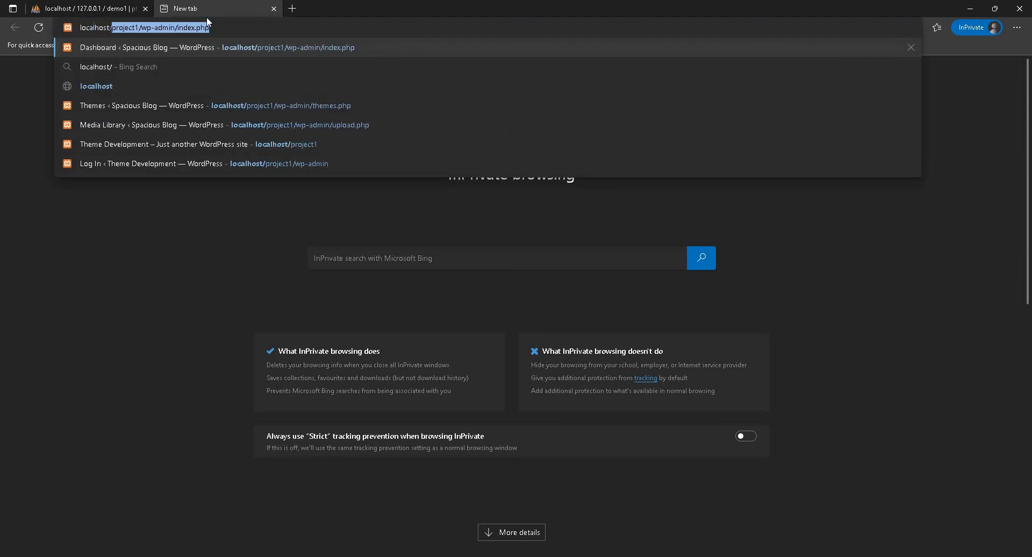
key("BackSpace")
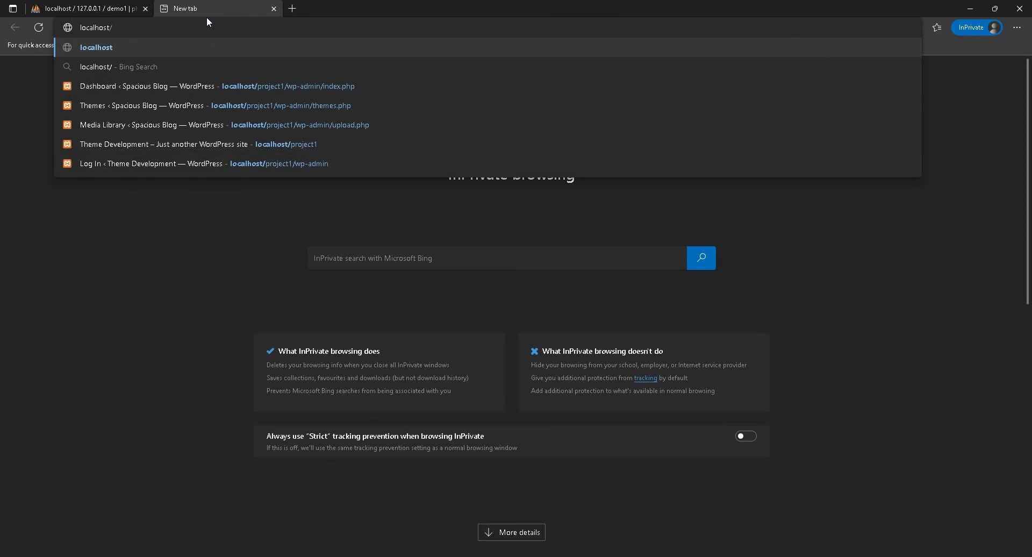
type("demo1")
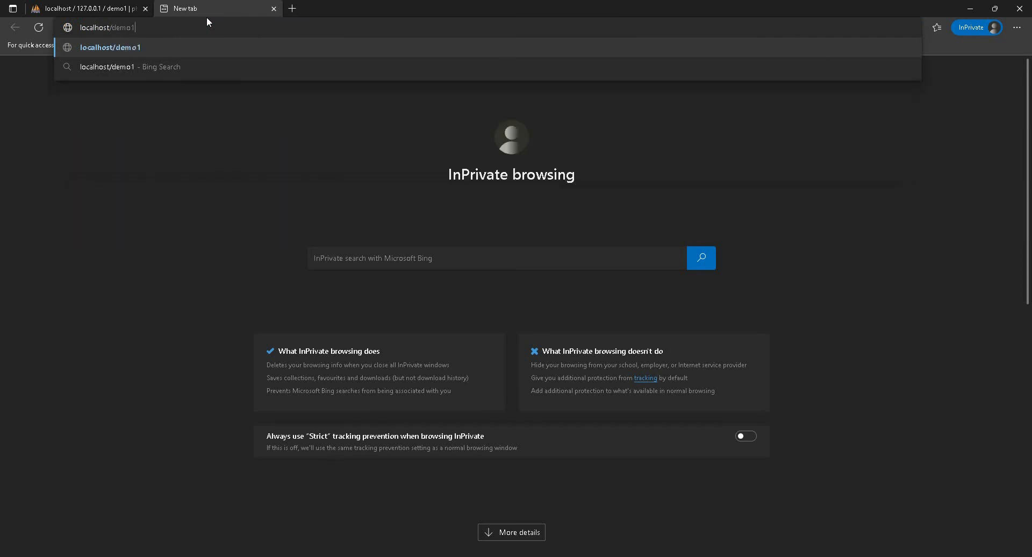
key("Return")
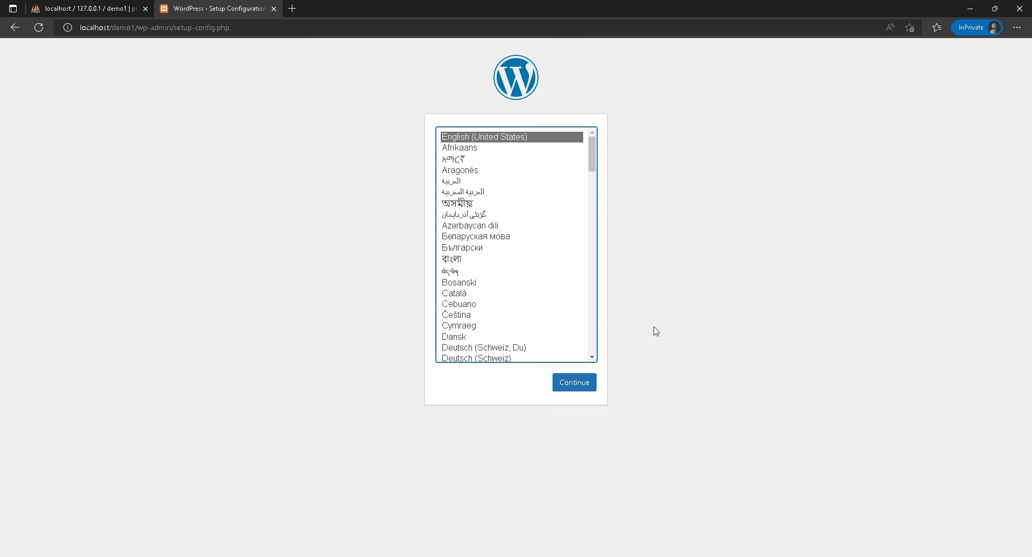
Step: Continue the WordPress setup in English (United States) and set the database name to demo1 in the connection details
left_click(572, 384)
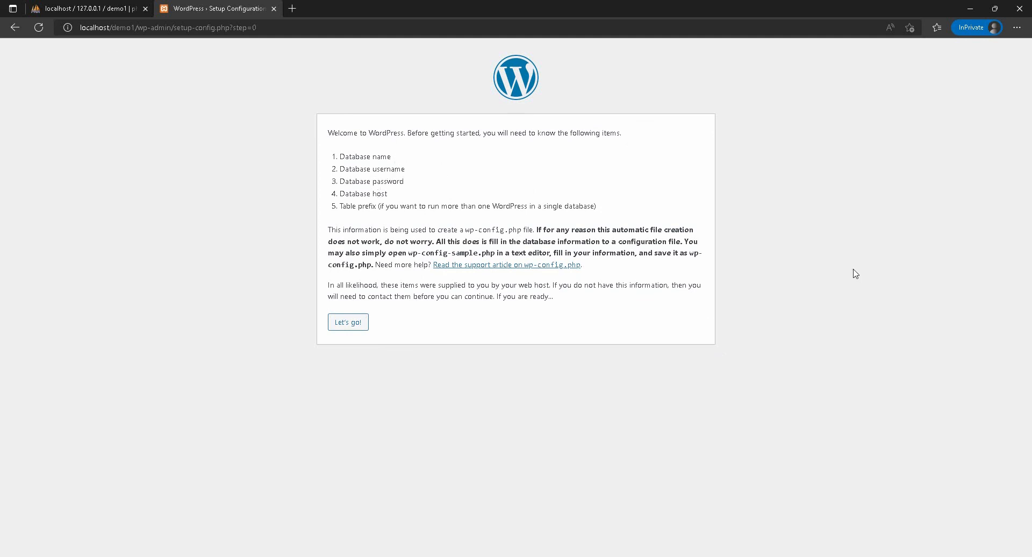
left_click(338, 328)
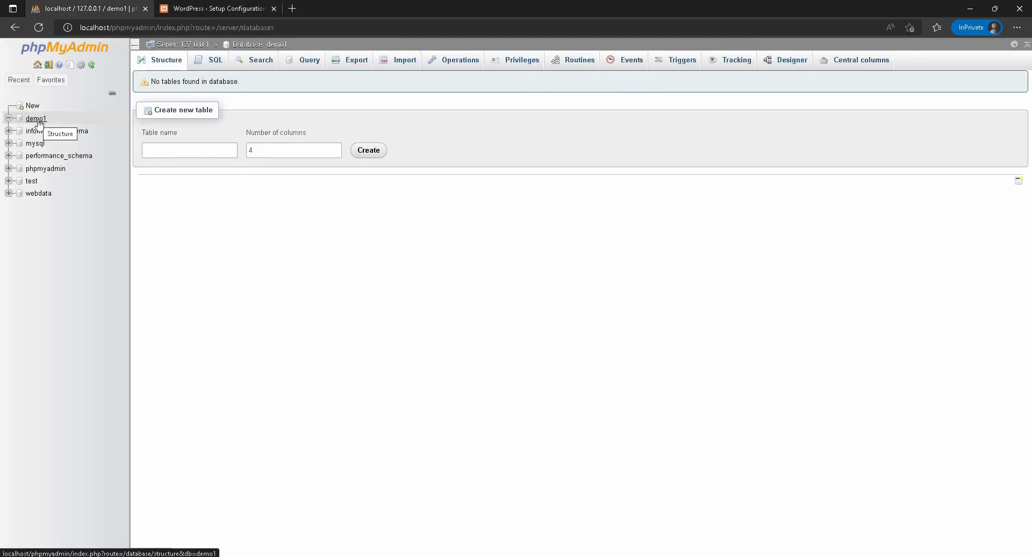
left_click(216, 8)
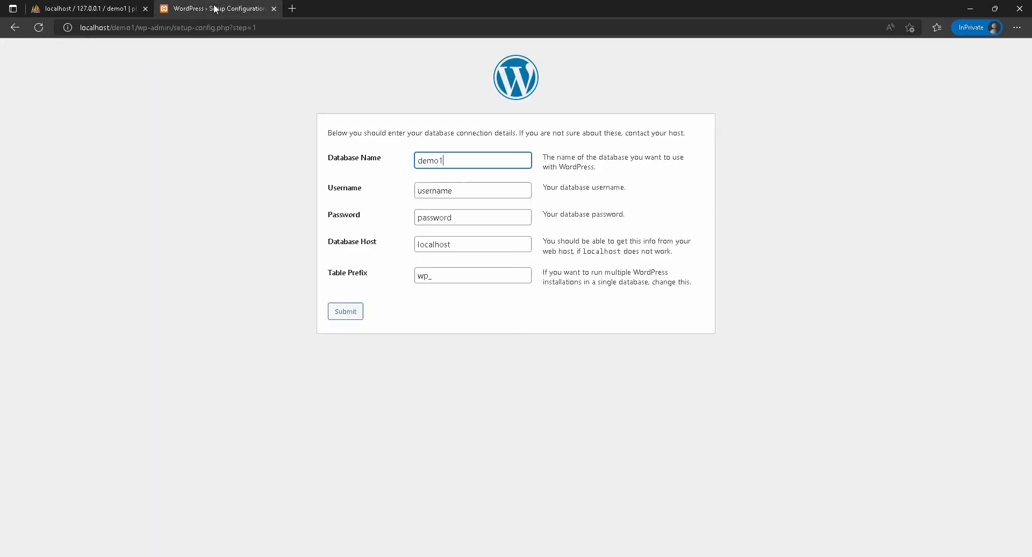
double_click(462, 160)
left_click(71, 7)
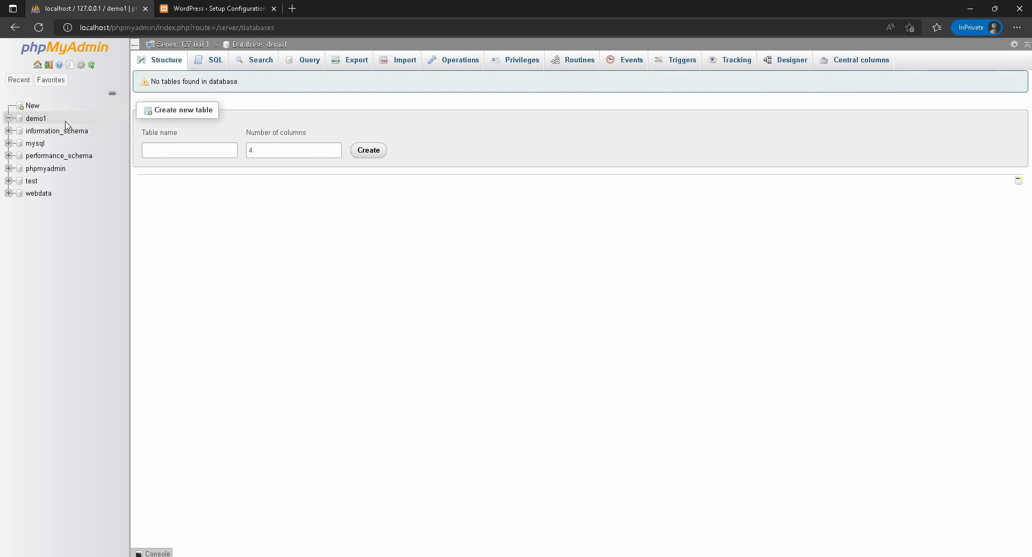
left_click(215, 8)
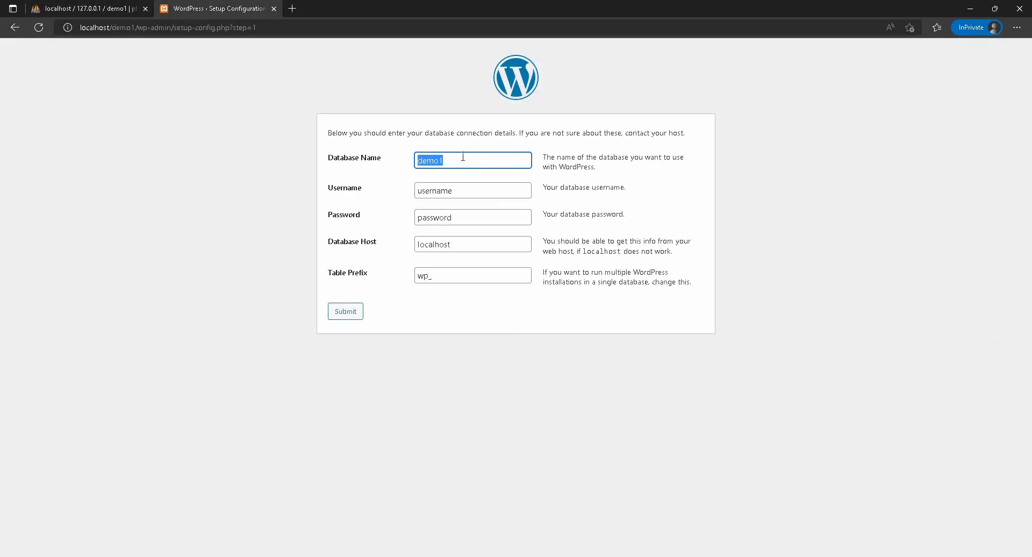
left_click(462, 157)
Step: Set the database username to root and leave the database password empty
left_click(447, 188)
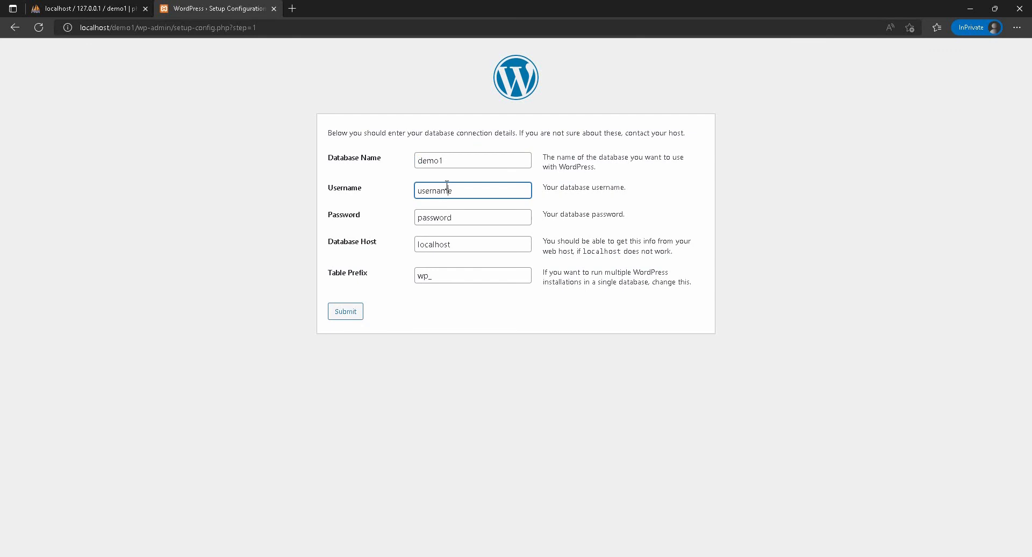
double_click(475, 192)
key("BackSpace")
type("root")
double_click(476, 216)
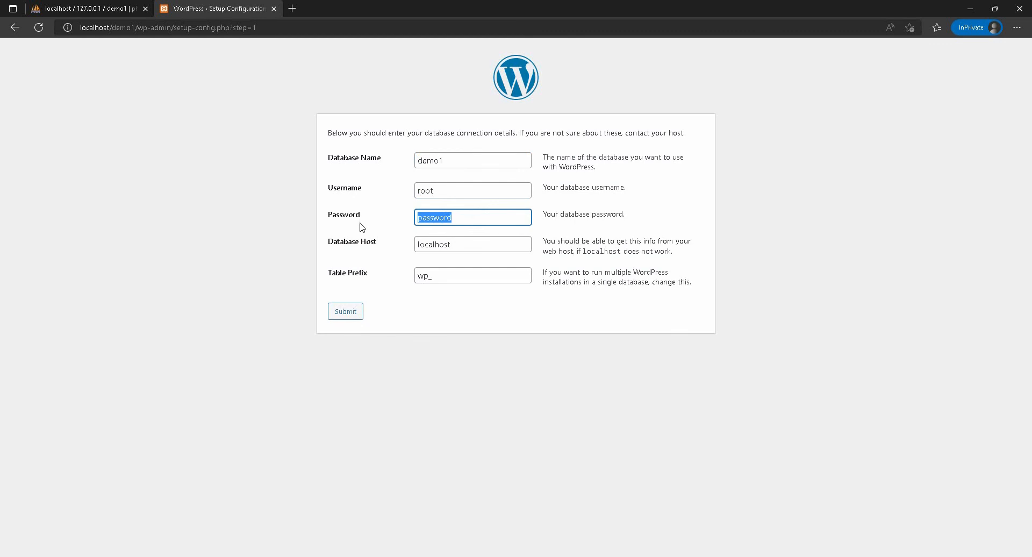
key("BackSpace")
left_click(394, 378)
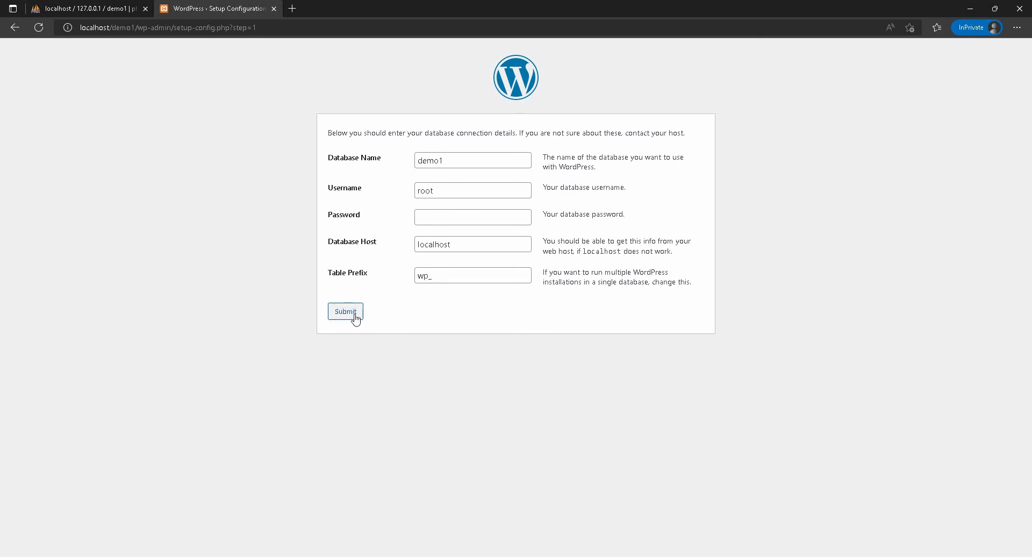
Step: Submit the database connection details and run the WordPress installation
left_click(53, 8)
left_click(241, 6)
left_click(339, 322)
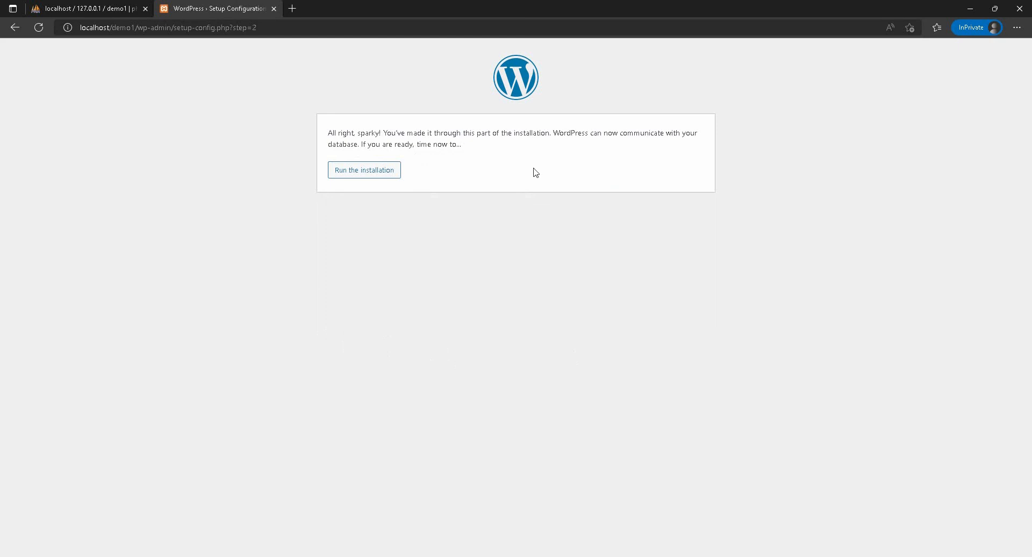
left_click(367, 176)
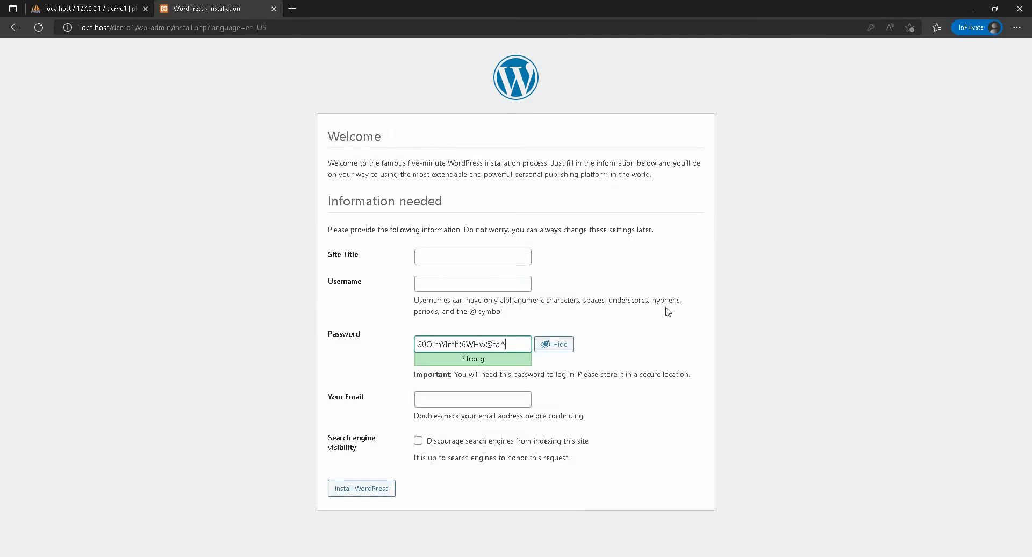
Step: Set the site title to Demo1 and the administrator username to admin in the WordPress installation form
left_click(449, 255)
type("Dem")
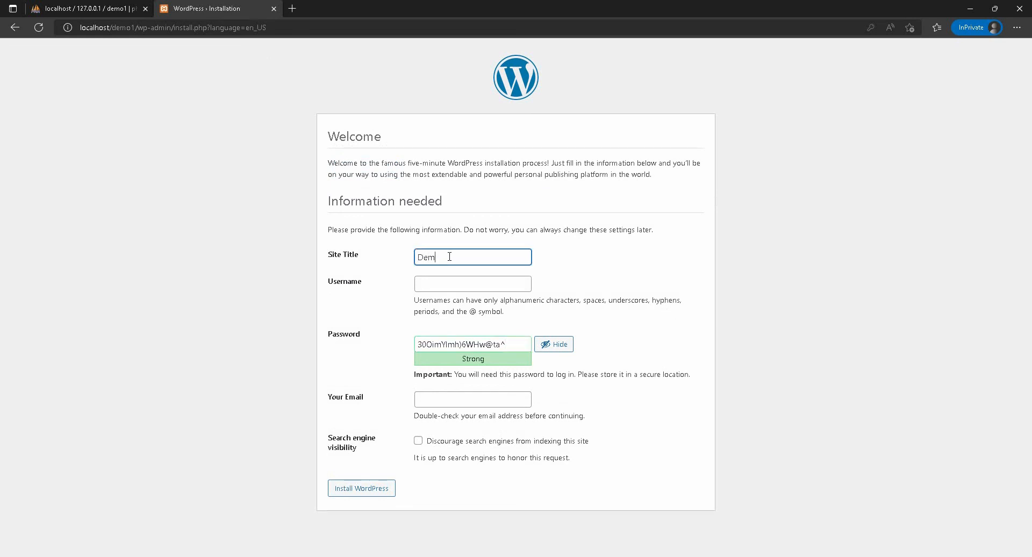
type("o1")
left_click(456, 284)
type("ad")
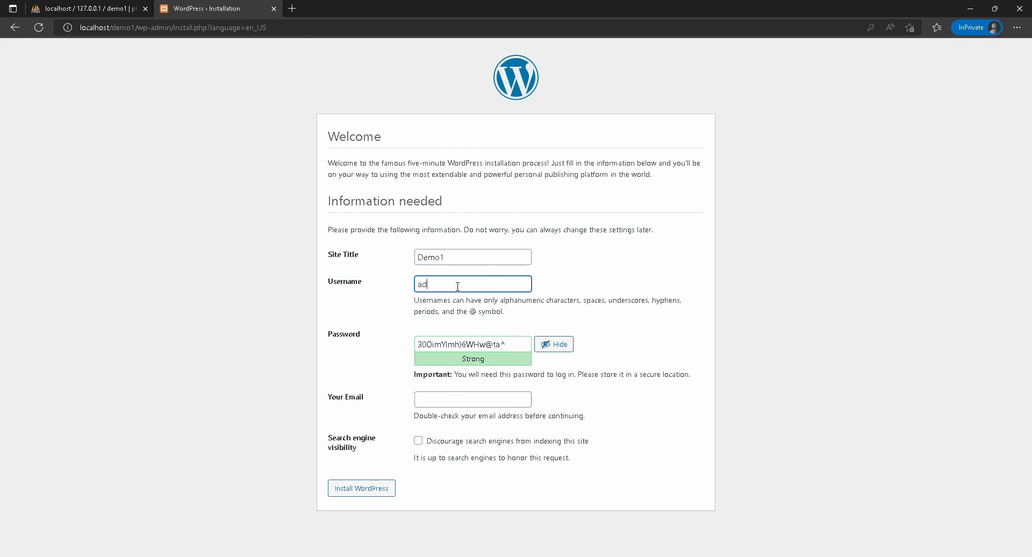
type("min")
Step: Replace the generated password with the chosen account password and confirm the use of a weak password
left_click(520, 347)
key("ctrl+a")
key("BackSpace")
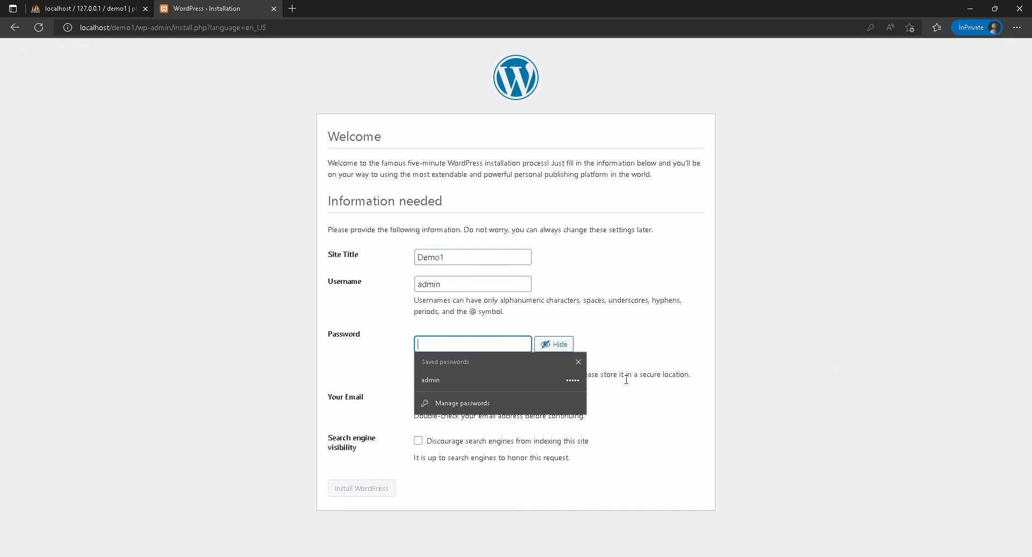
left_click(578, 362)
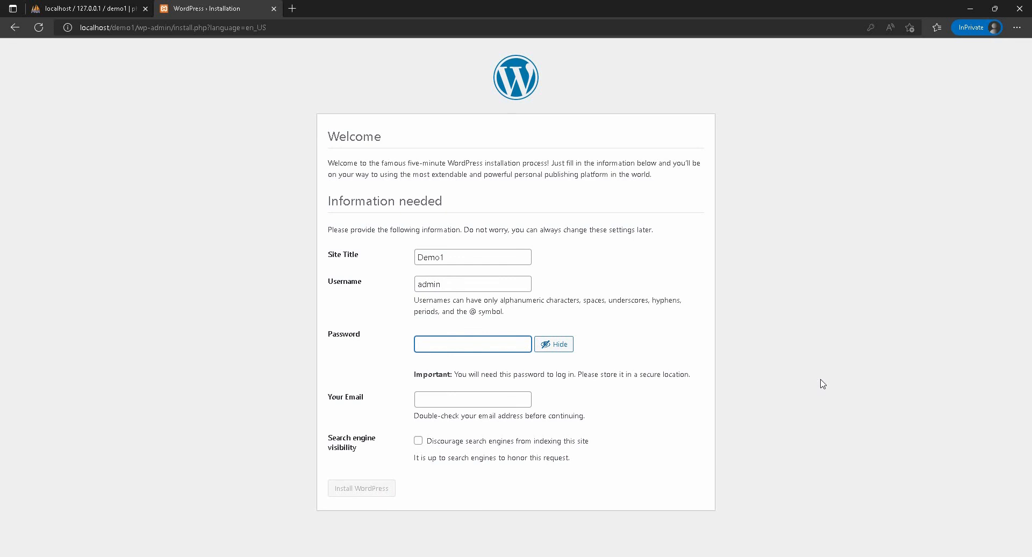
type("admin")
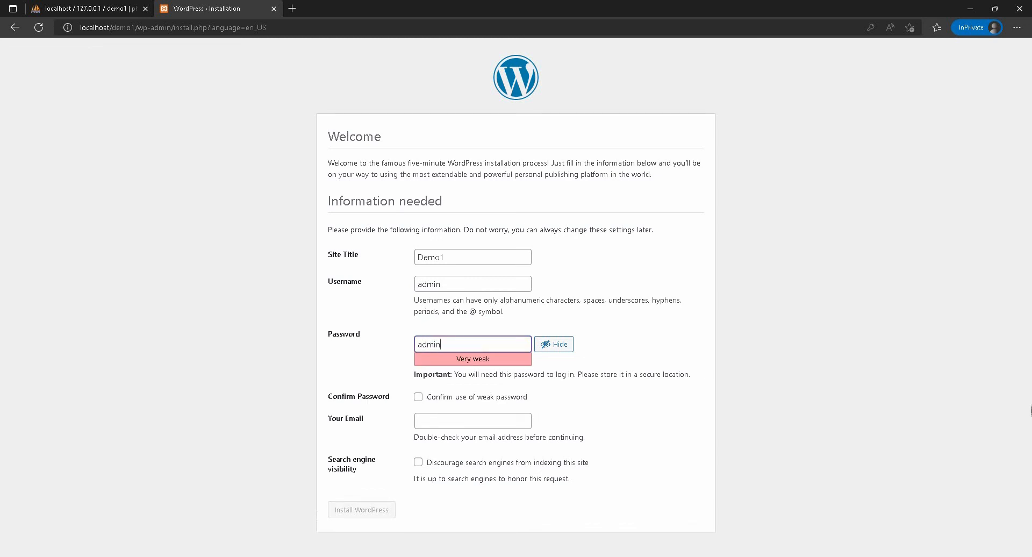
left_click(418, 399)
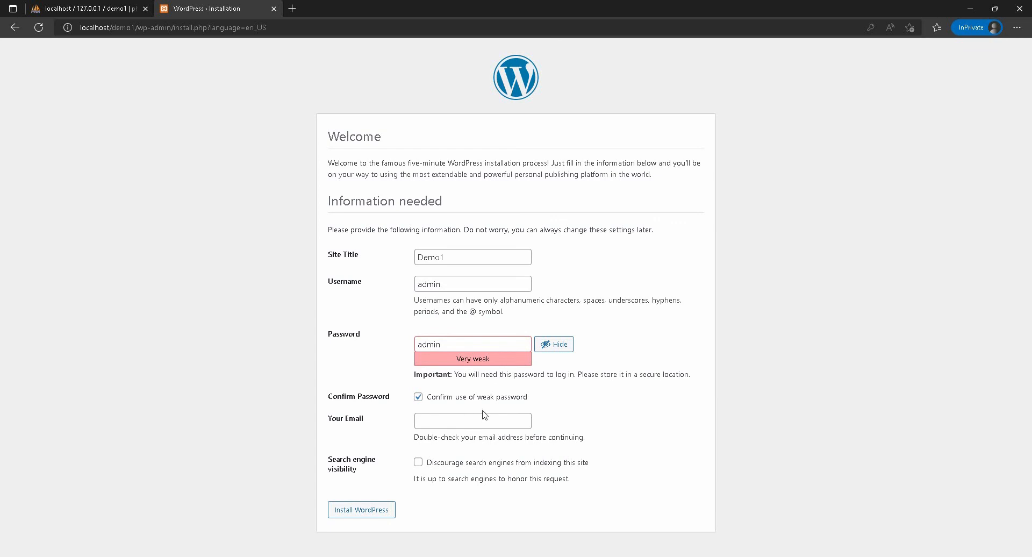
Step: Fill in the administrator's email, leave search engine indexing allowed, and install WordPress
left_click(454, 419)
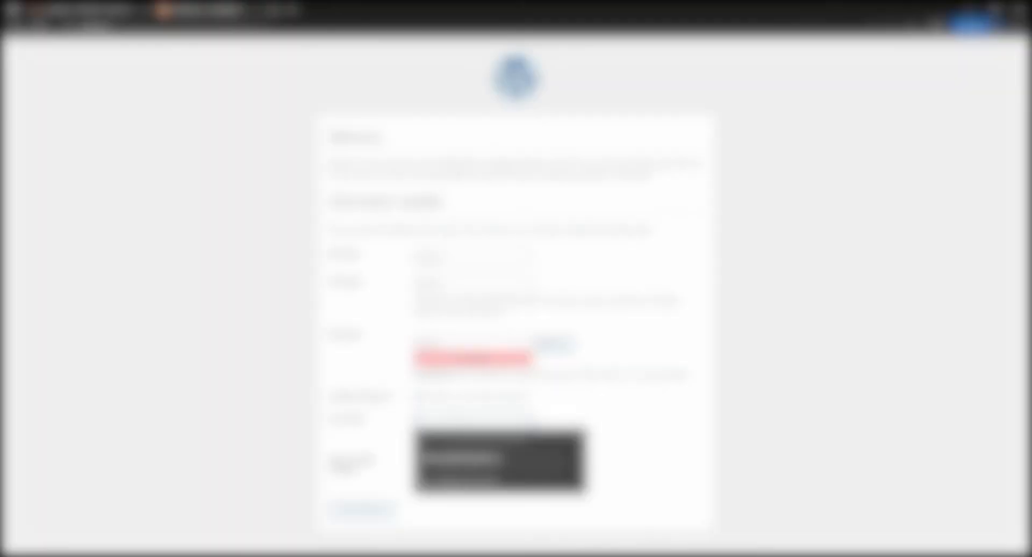
left_click(572, 444)
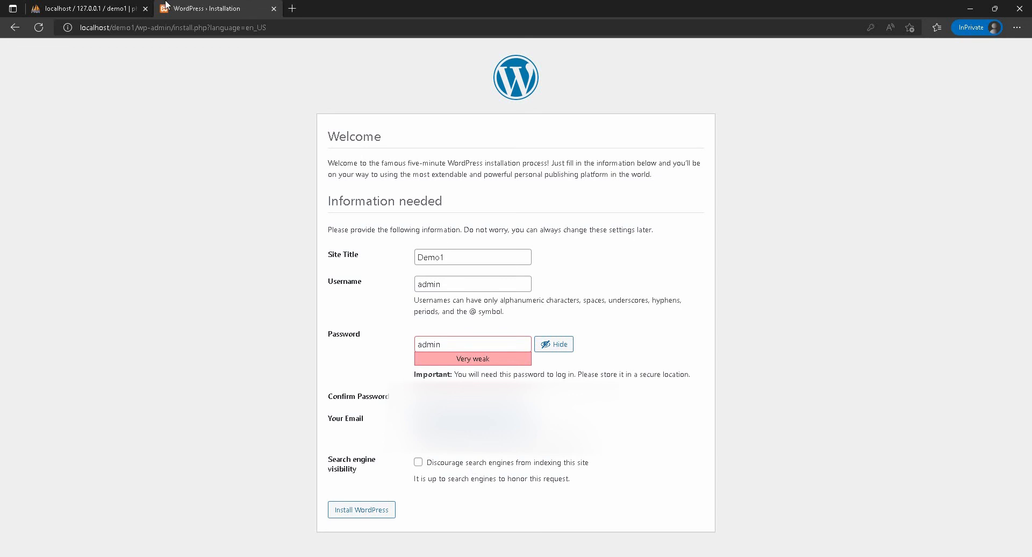
left_click(418, 462)
left_click(418, 462)
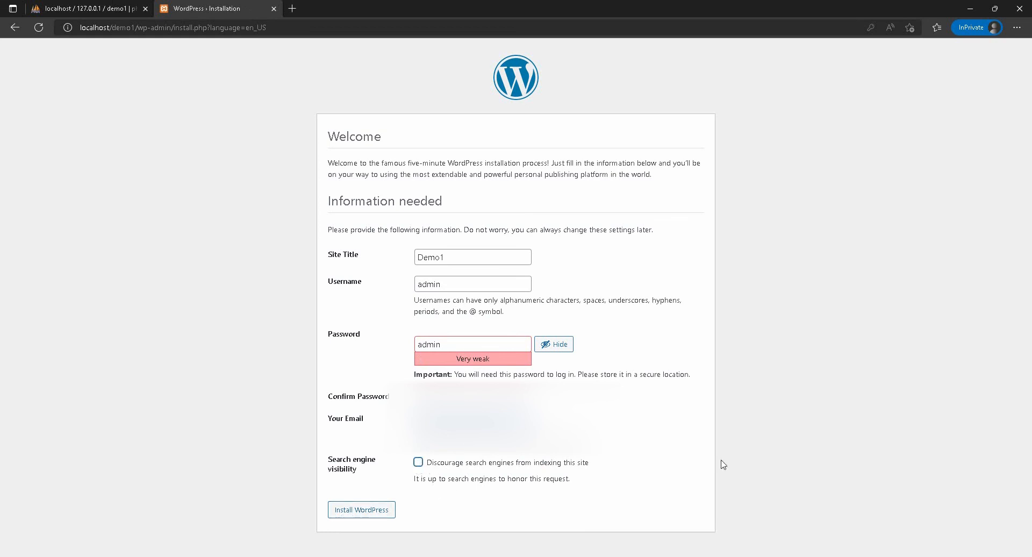
left_click(370, 516)
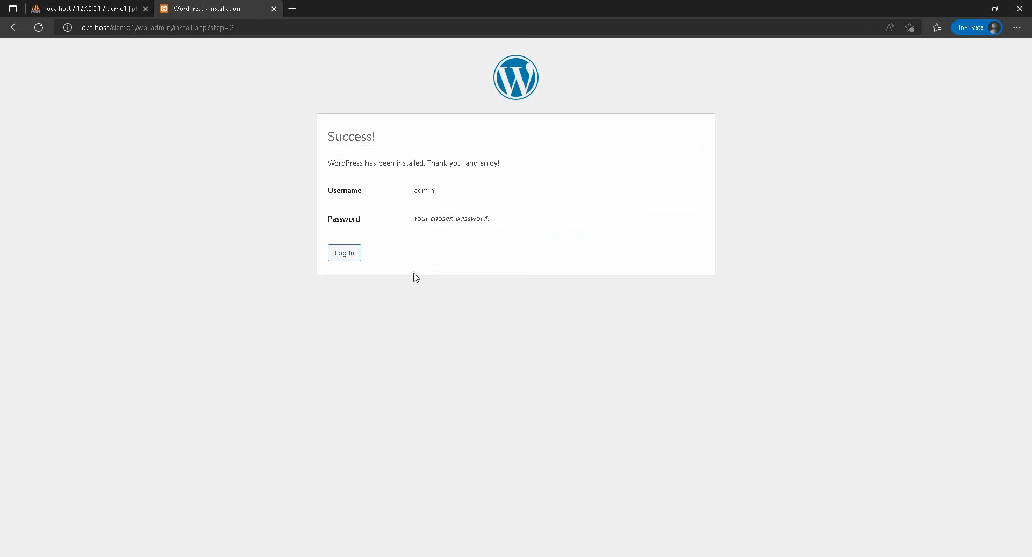
Step: Log in to the Demo1 site with the saved admin username and password, with Remember Me enabled
left_click(346, 254)
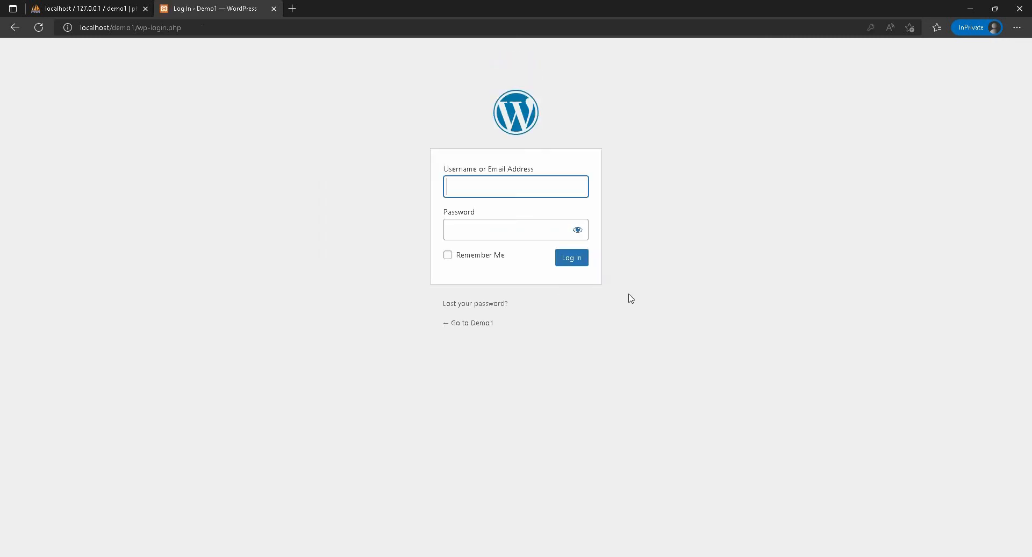
left_click(534, 189)
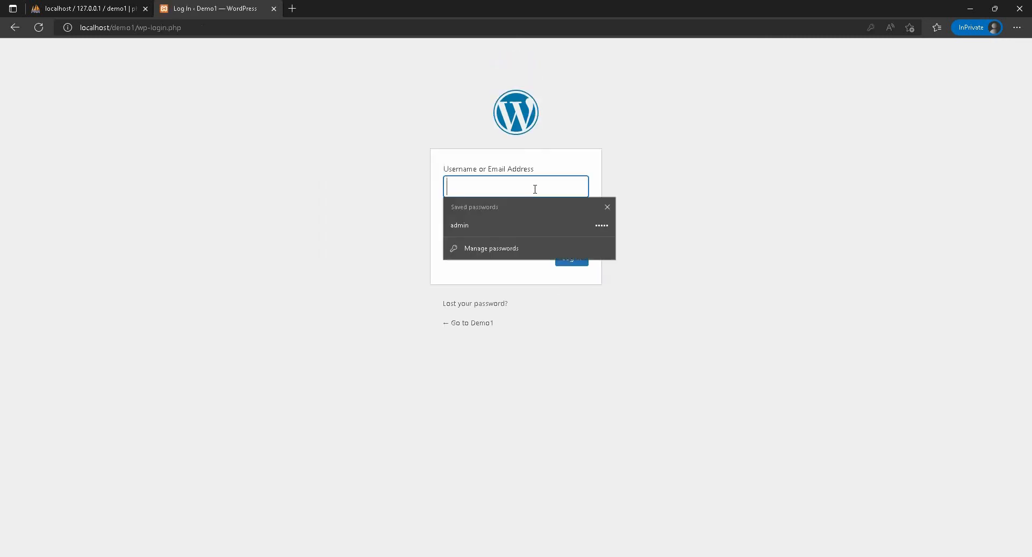
left_click(519, 225)
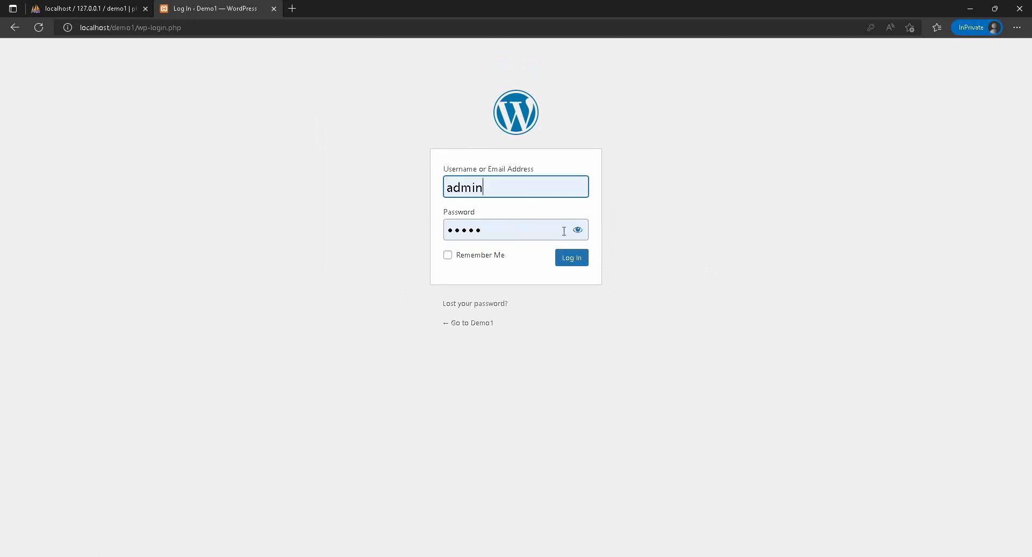
left_click(460, 256)
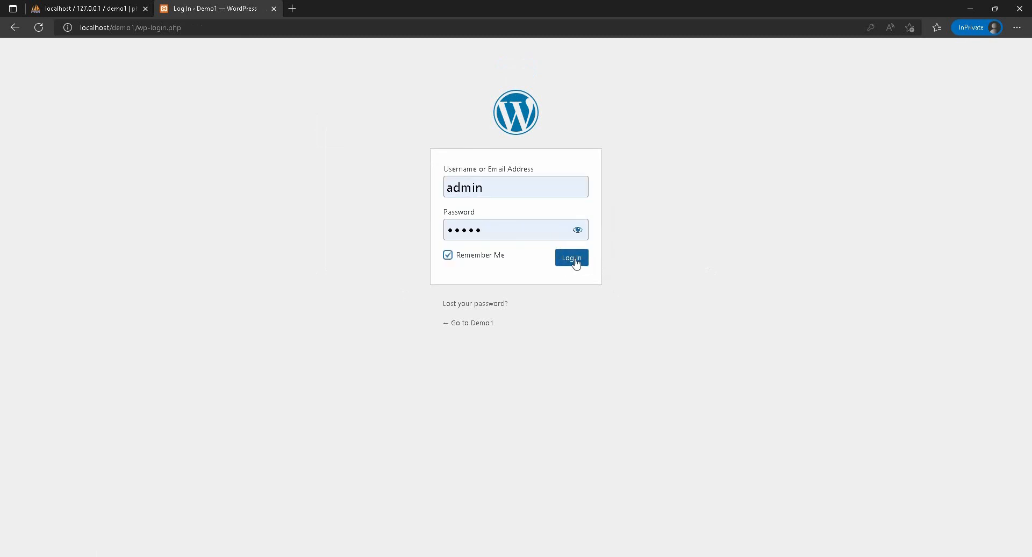
left_click(575, 262)
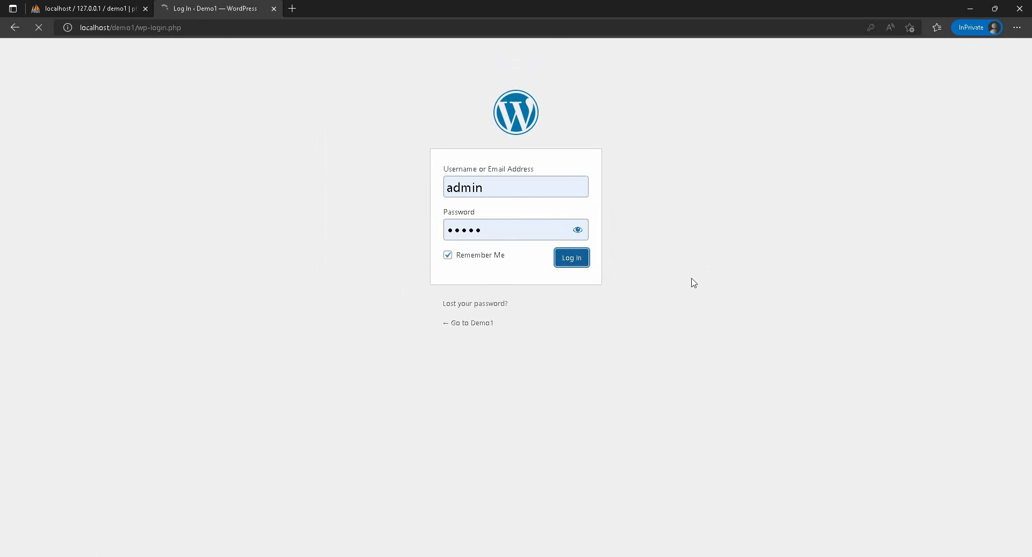